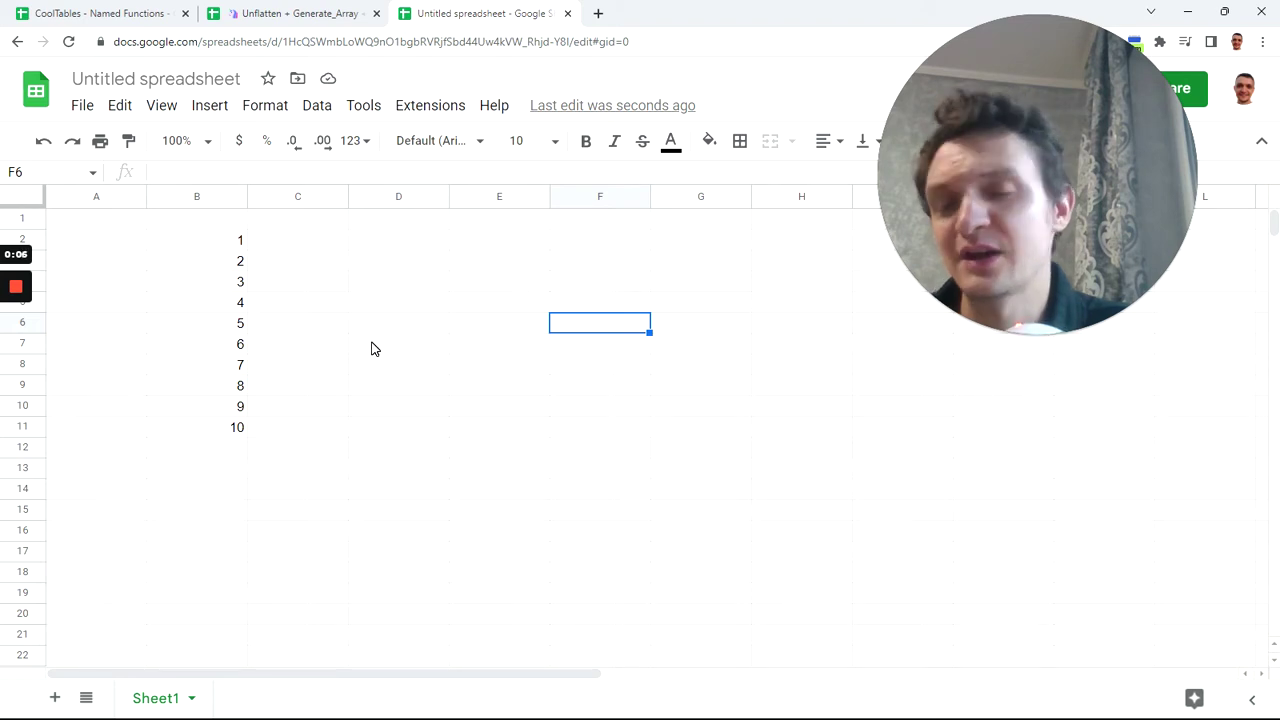
Enter 1 in D2 and the running-total formula =D2+B3 in D3.
left_click(394, 246)
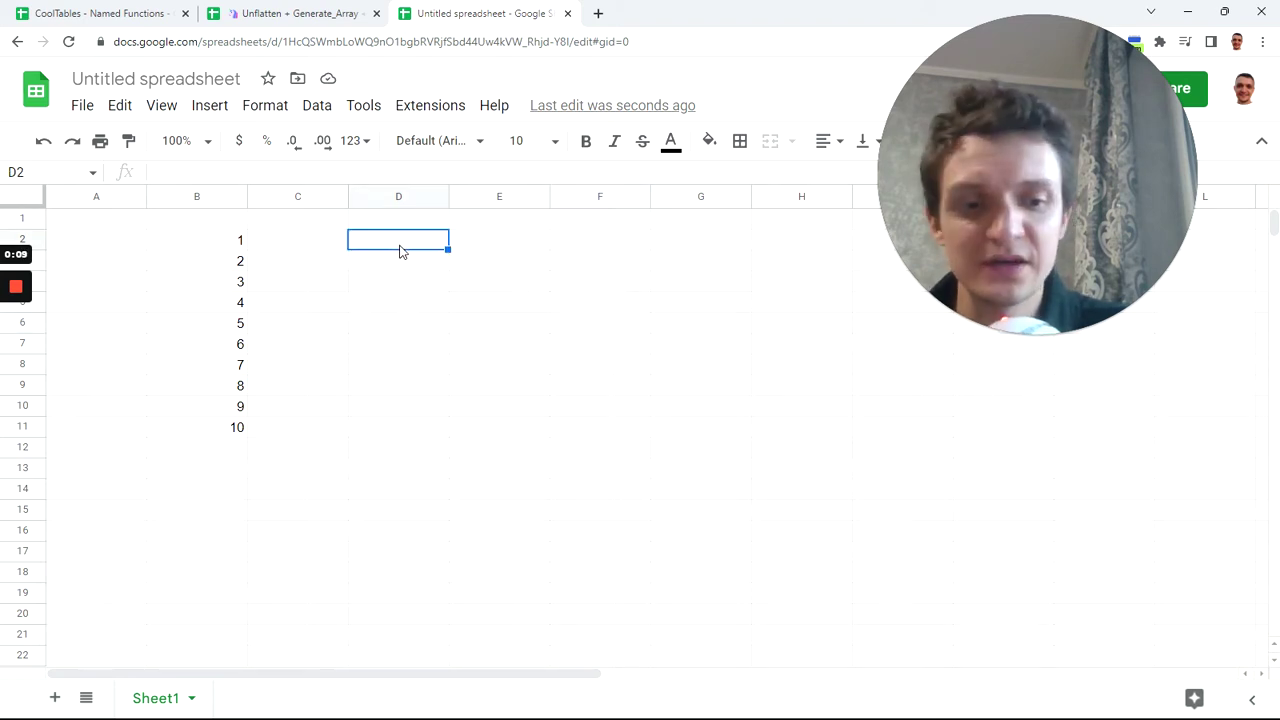
type("1")
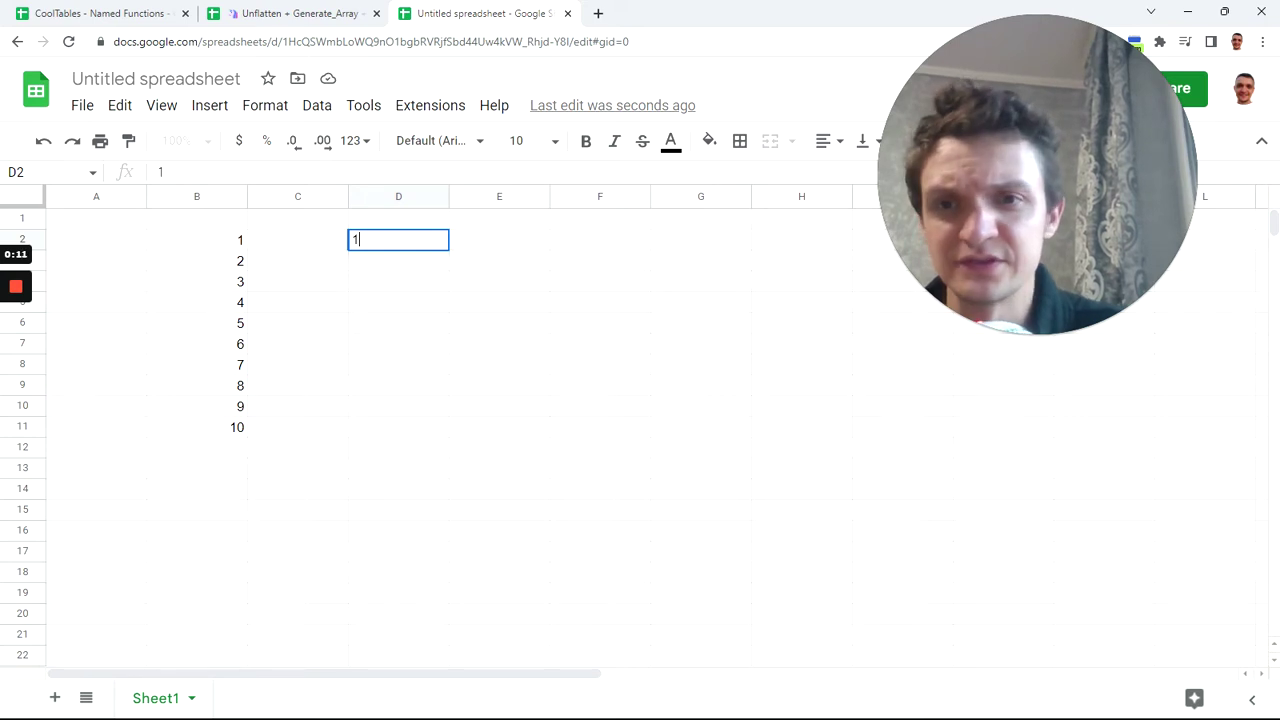
key("Return")
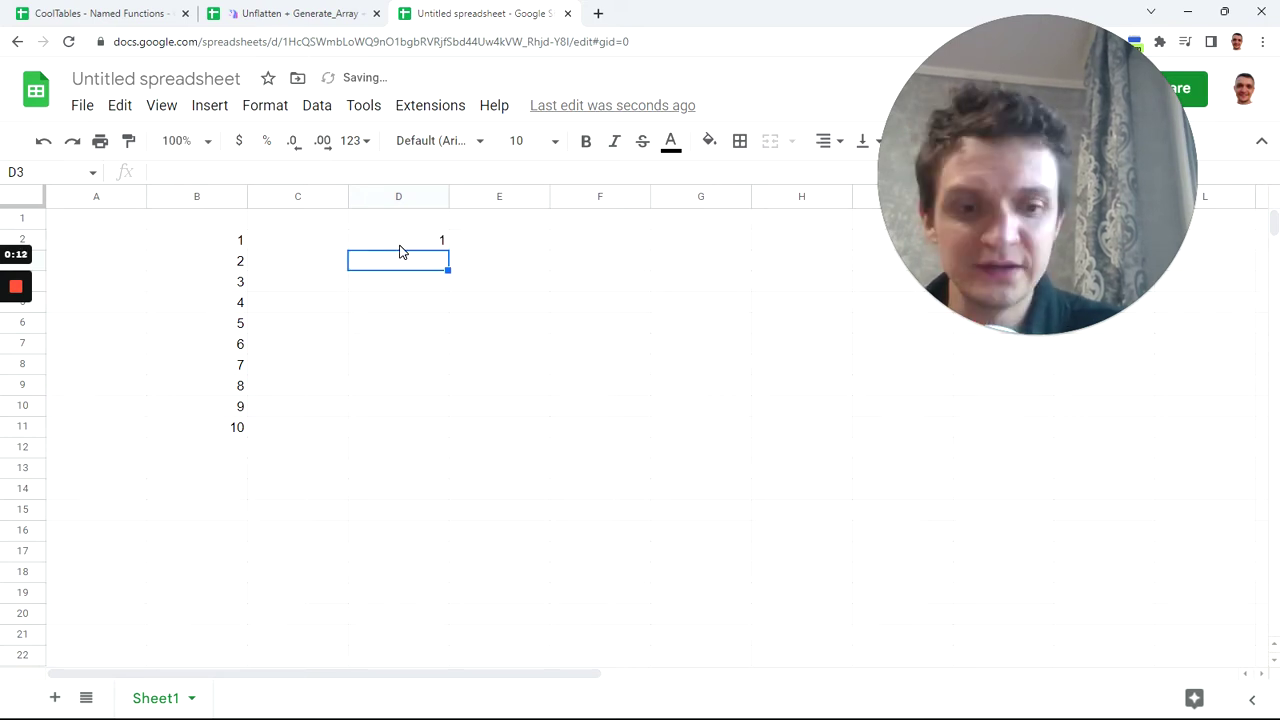
type("=")
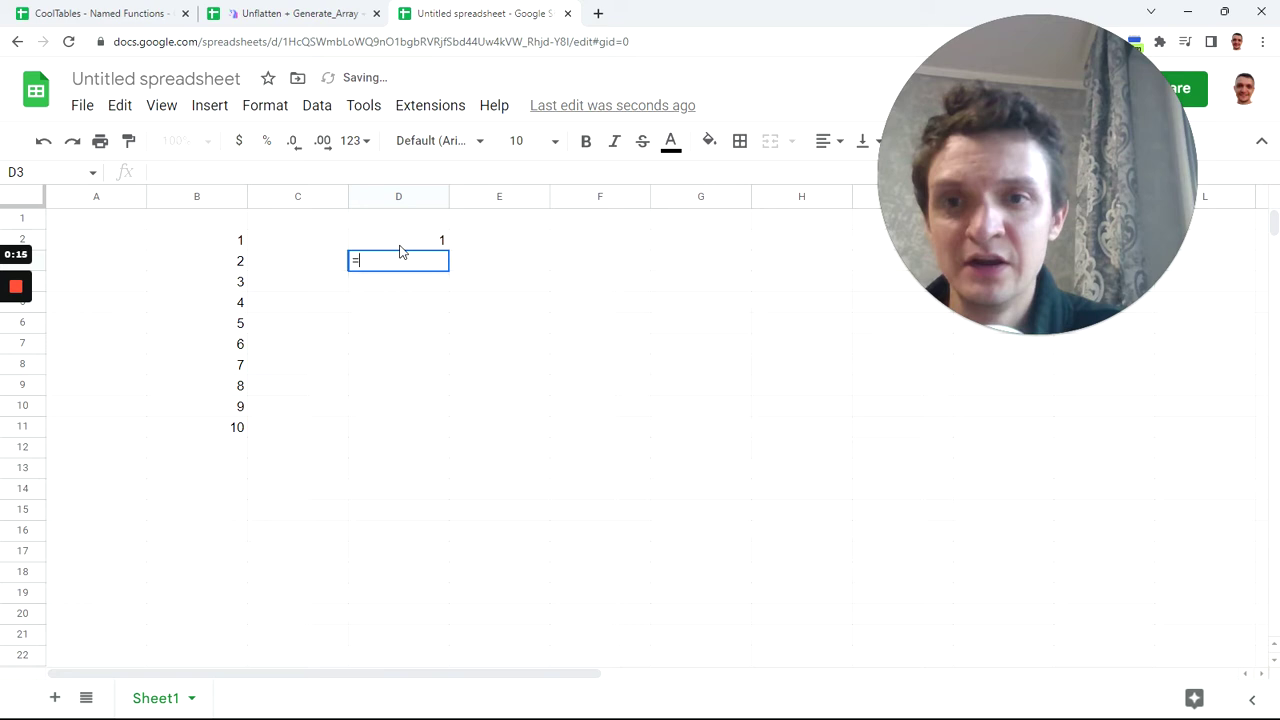
left_click(400, 246)
type("+")
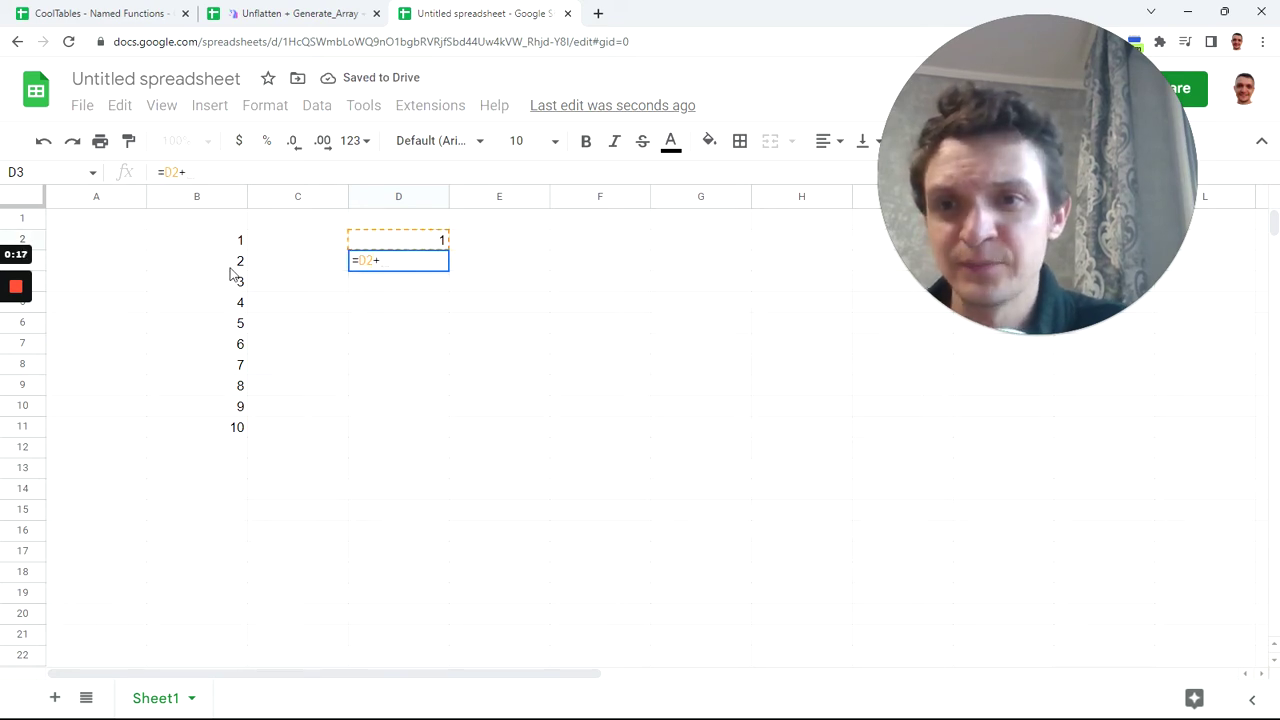
left_click(231, 266)
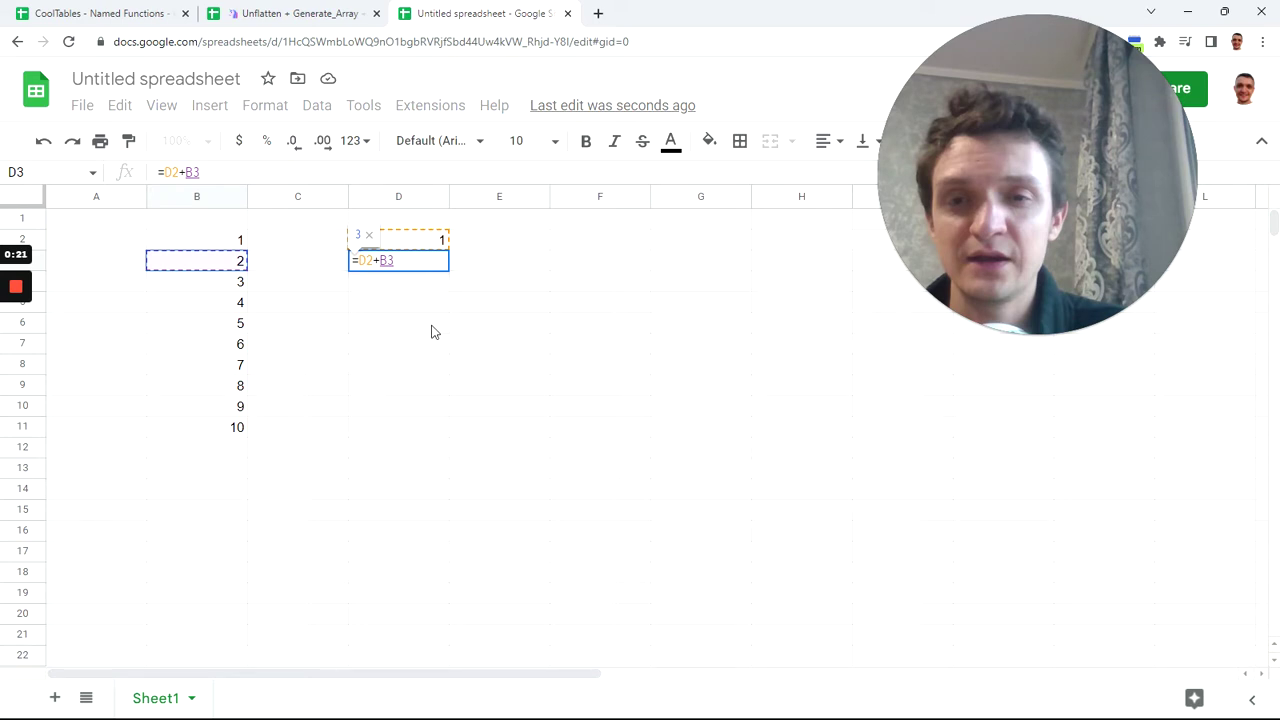
key("Return")
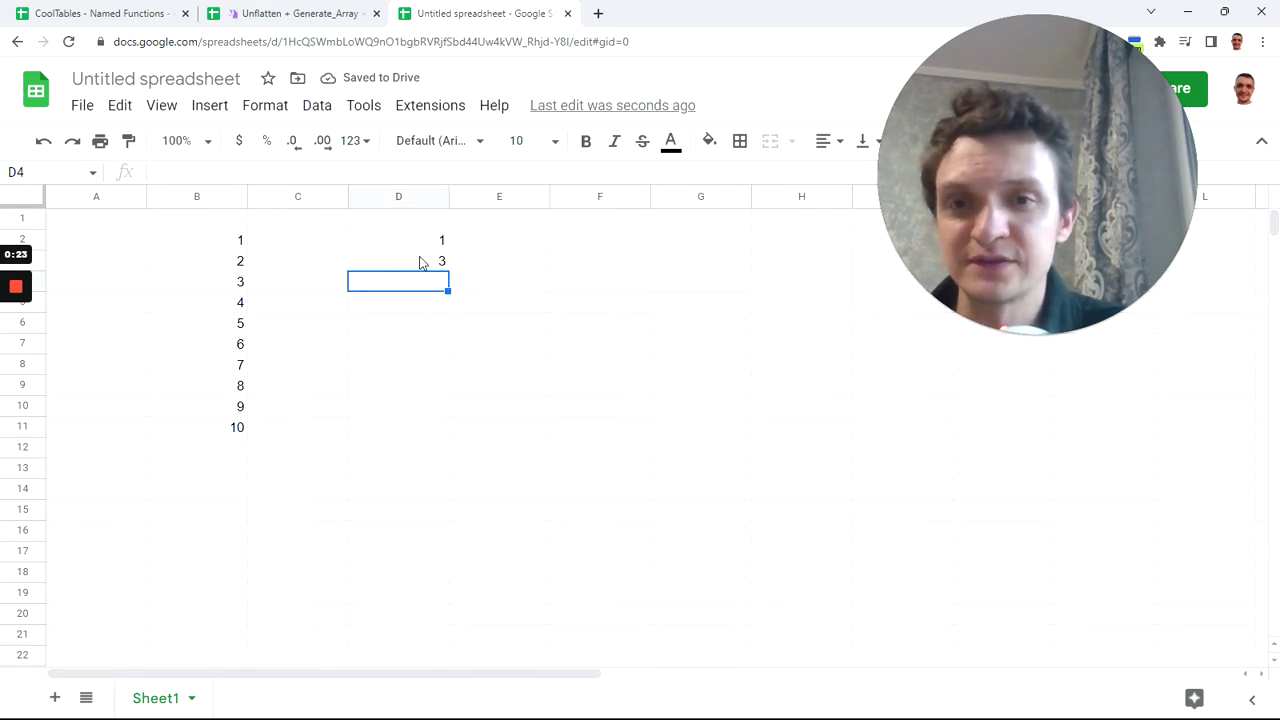
Fill D3's formula down to D11 so totals reach 55.
left_click(424, 264)
left_click_drag(449, 271, 437, 430)
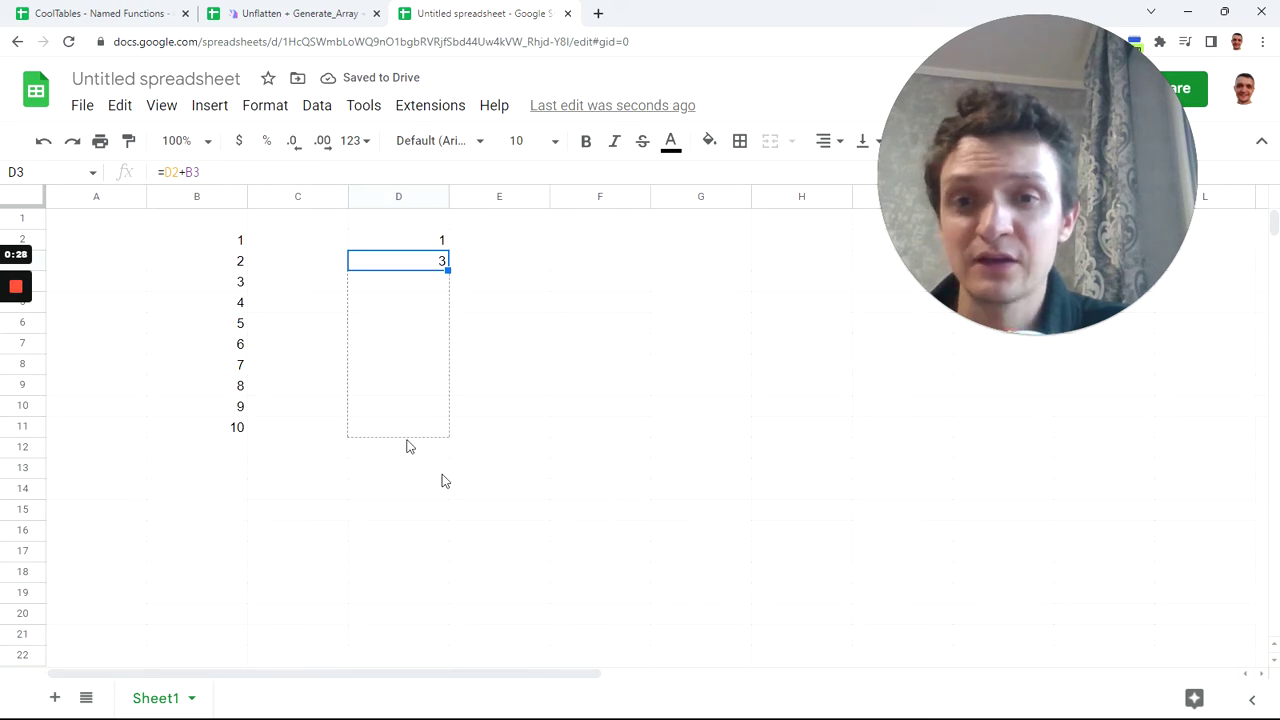
left_click_drag(408, 446, 407, 443)
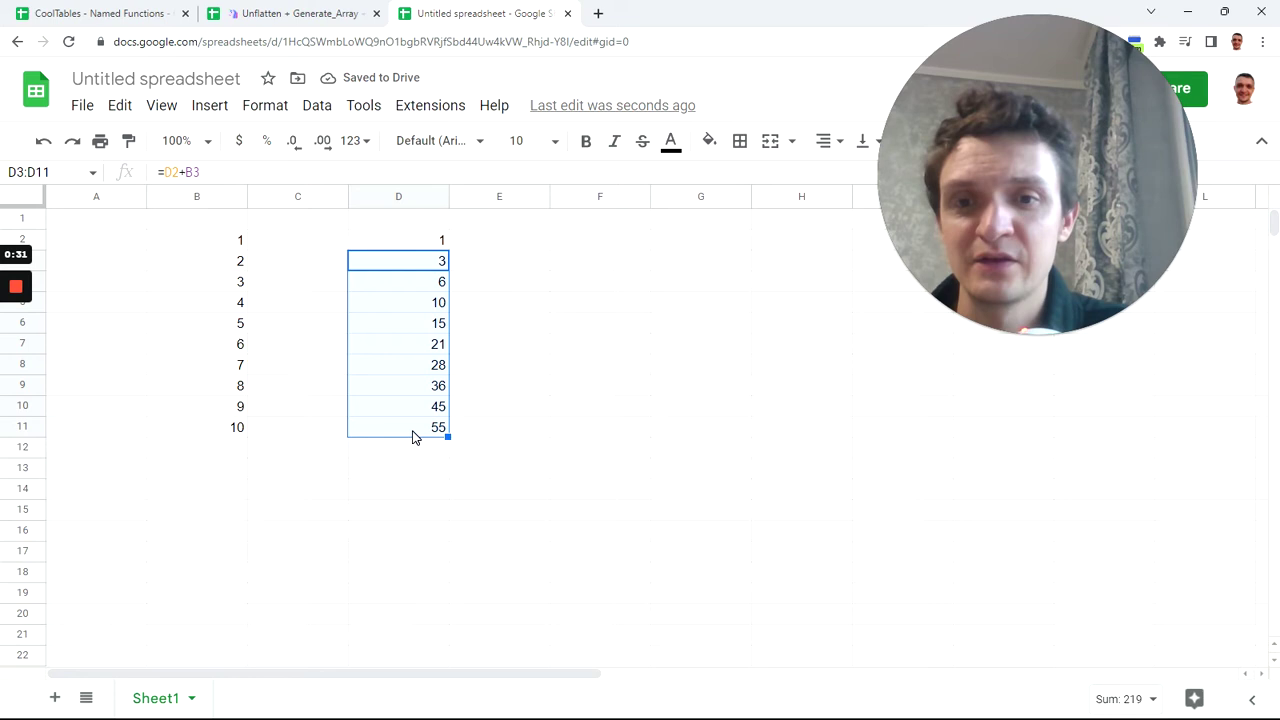
left_click(414, 430)
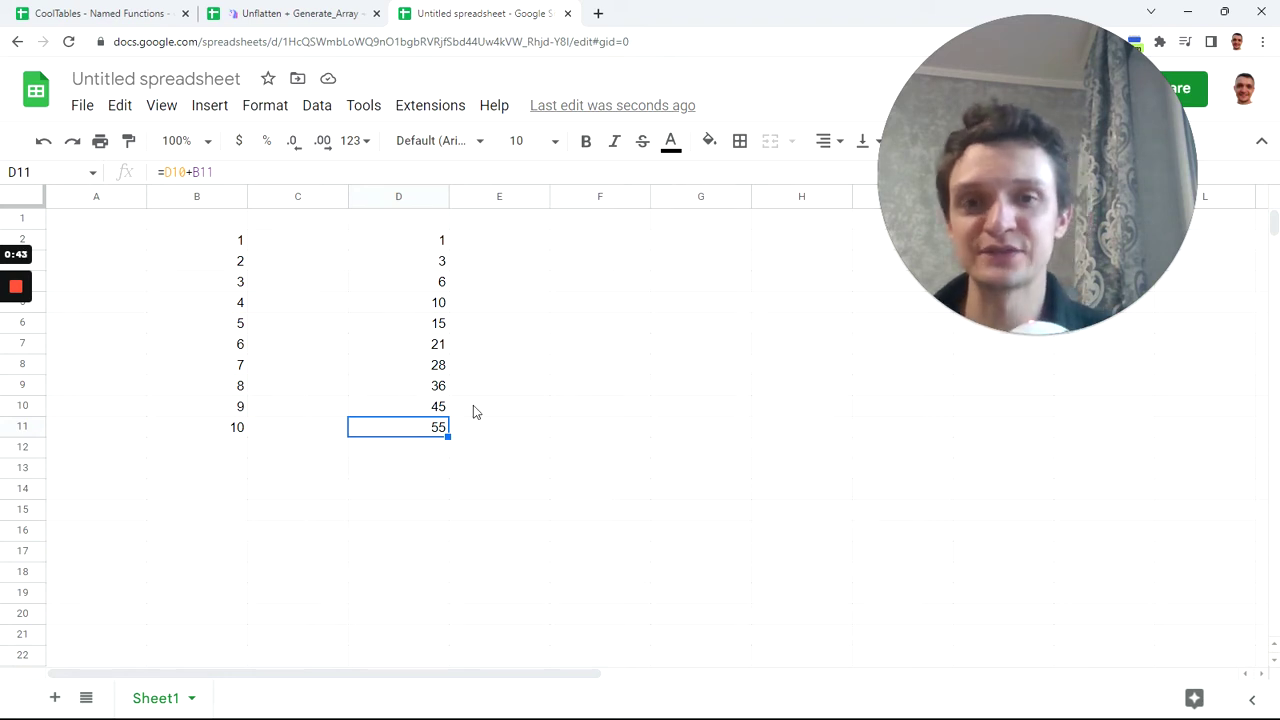
left_click(610, 242)
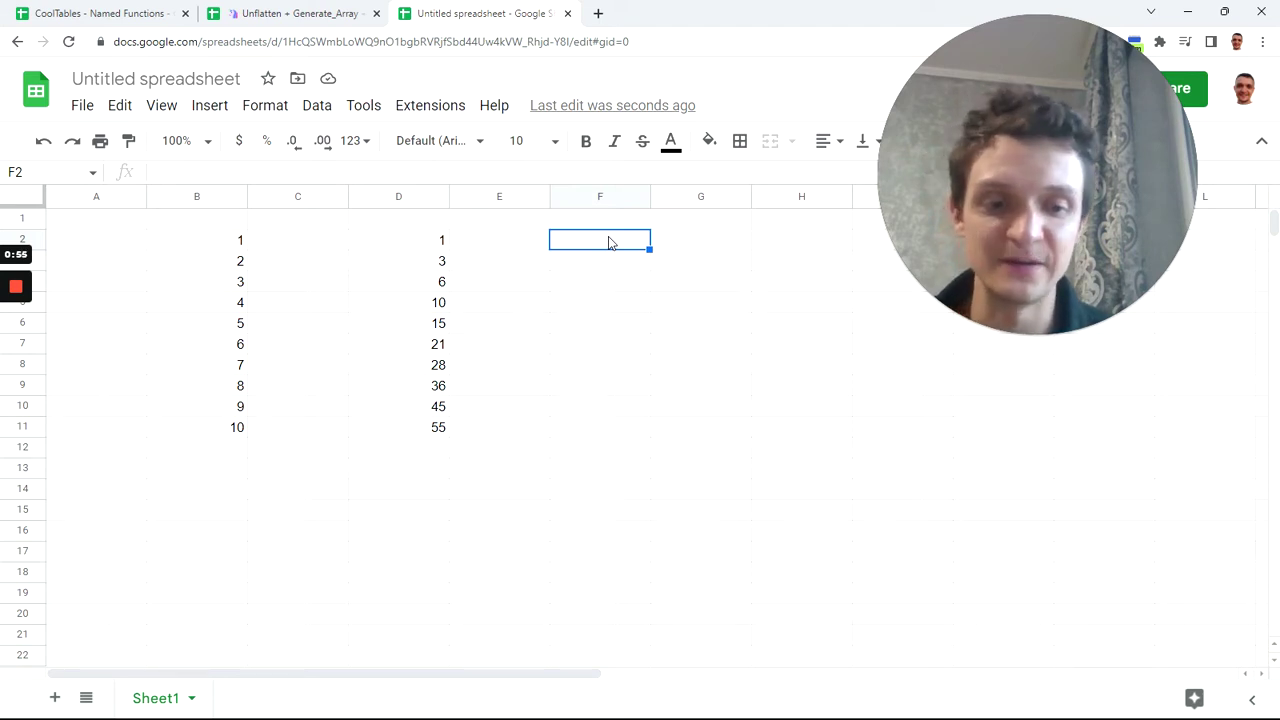
Begin =SCAN(0,B2:B11,LAMBDA( in F2, with initial value 0 over B2:B11.
type("=")
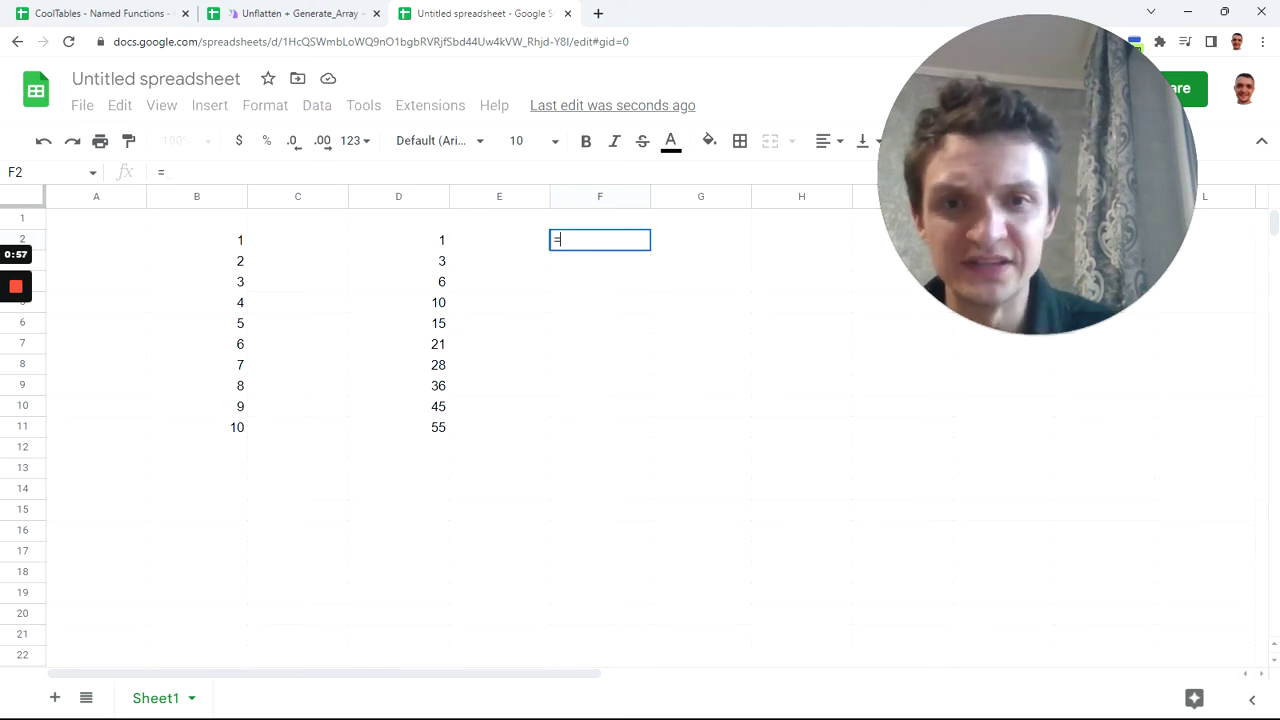
type("sc")
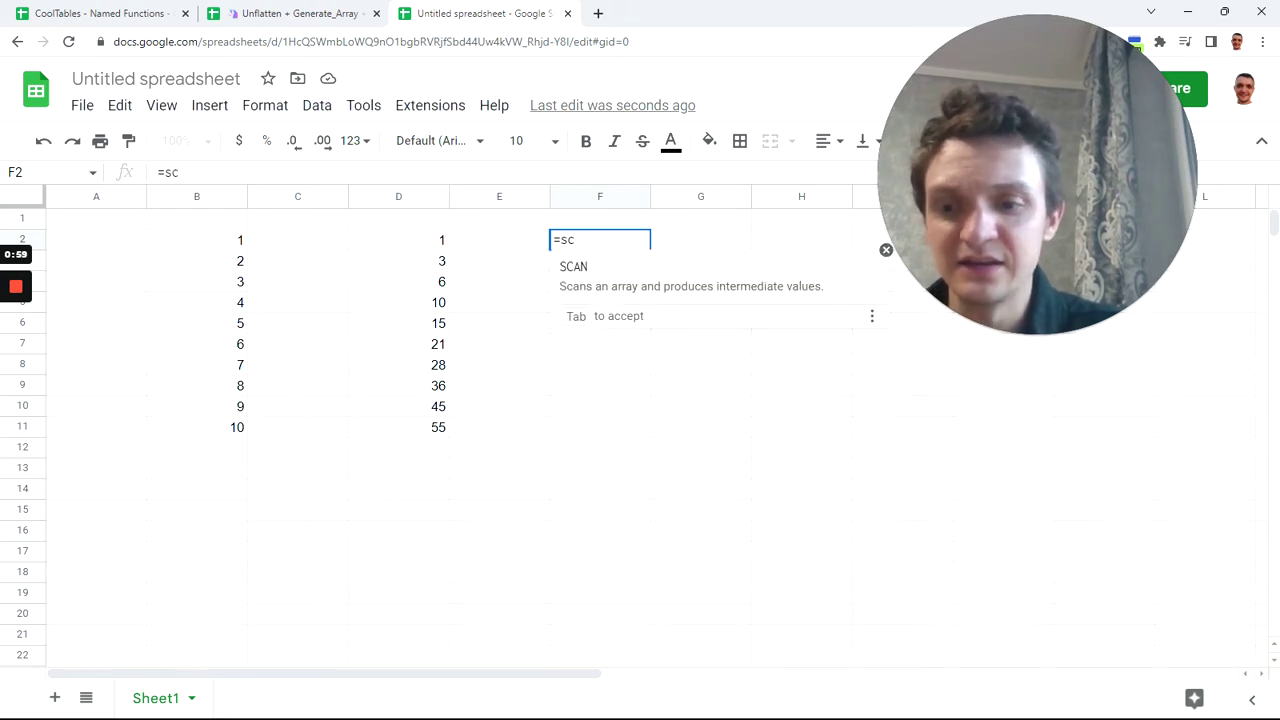
key("Tab")
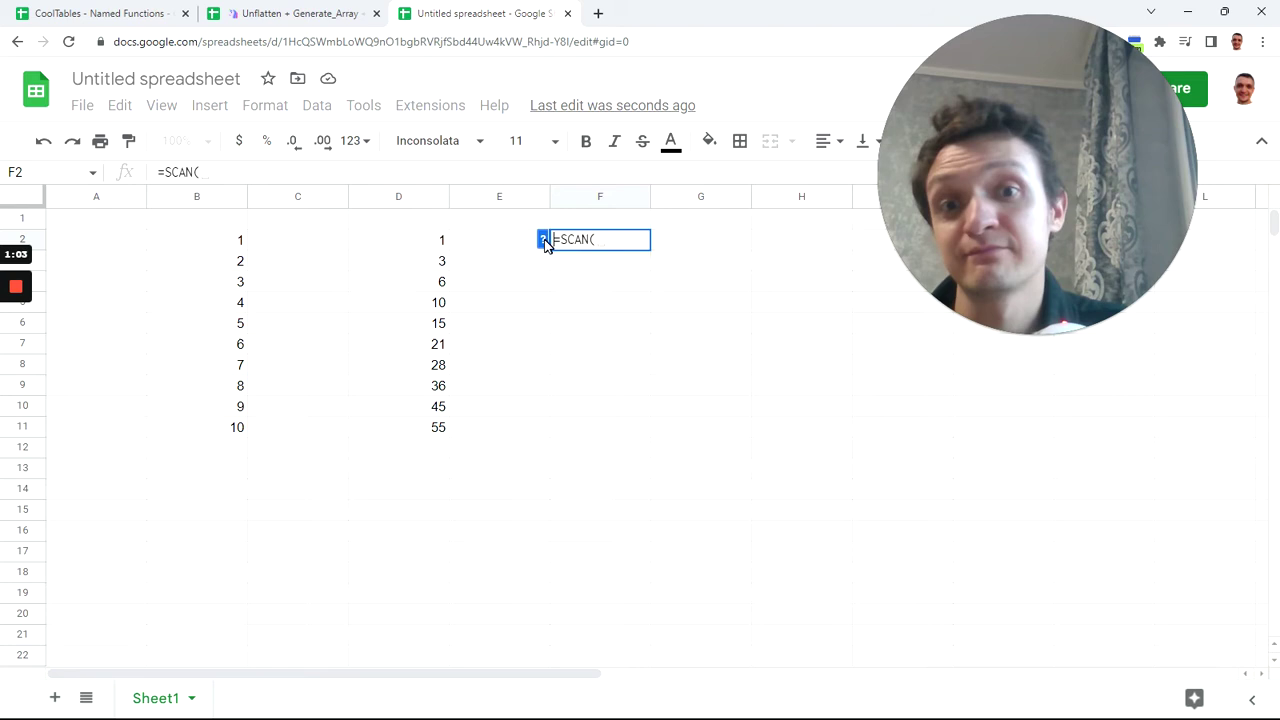
left_click(544, 242)
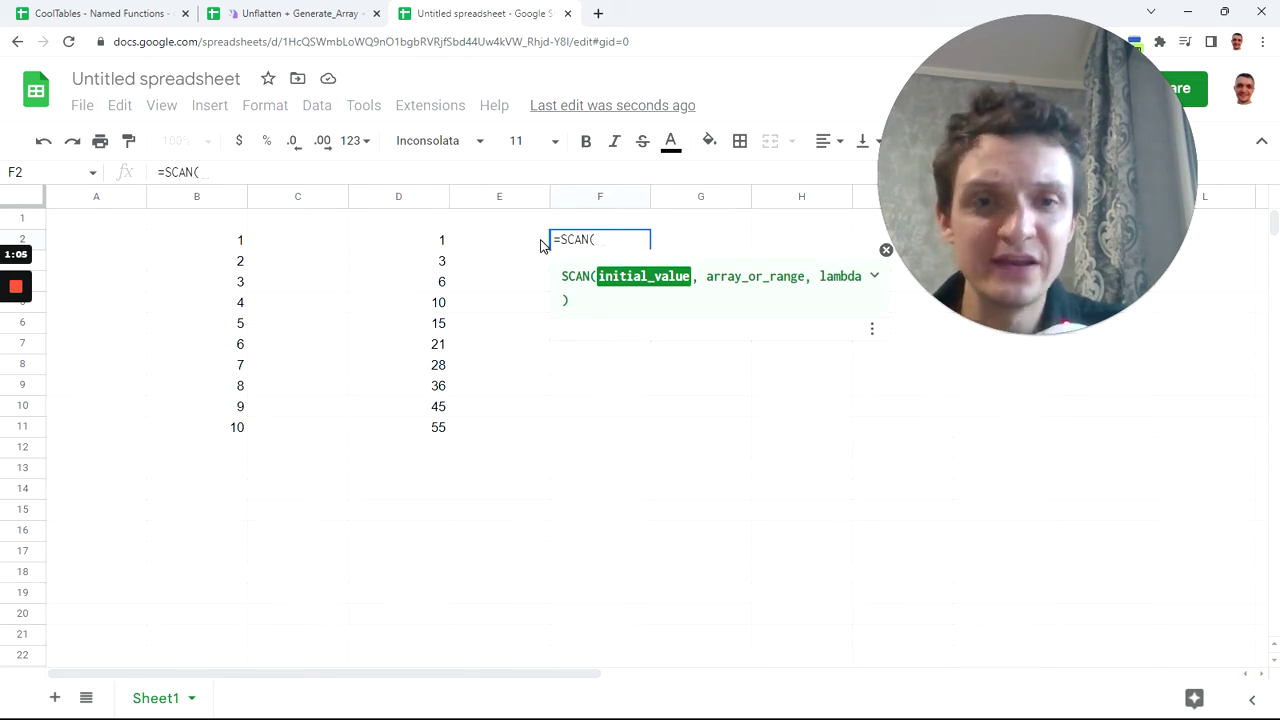
type("0")
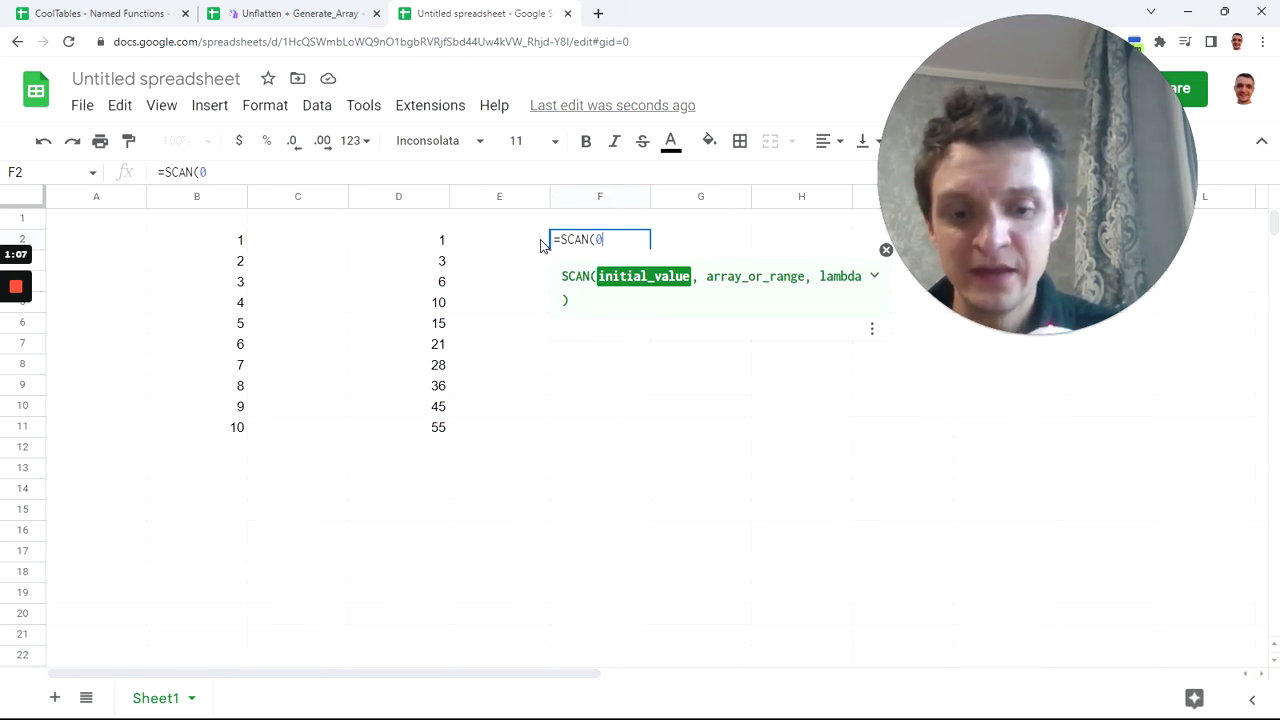
type(",")
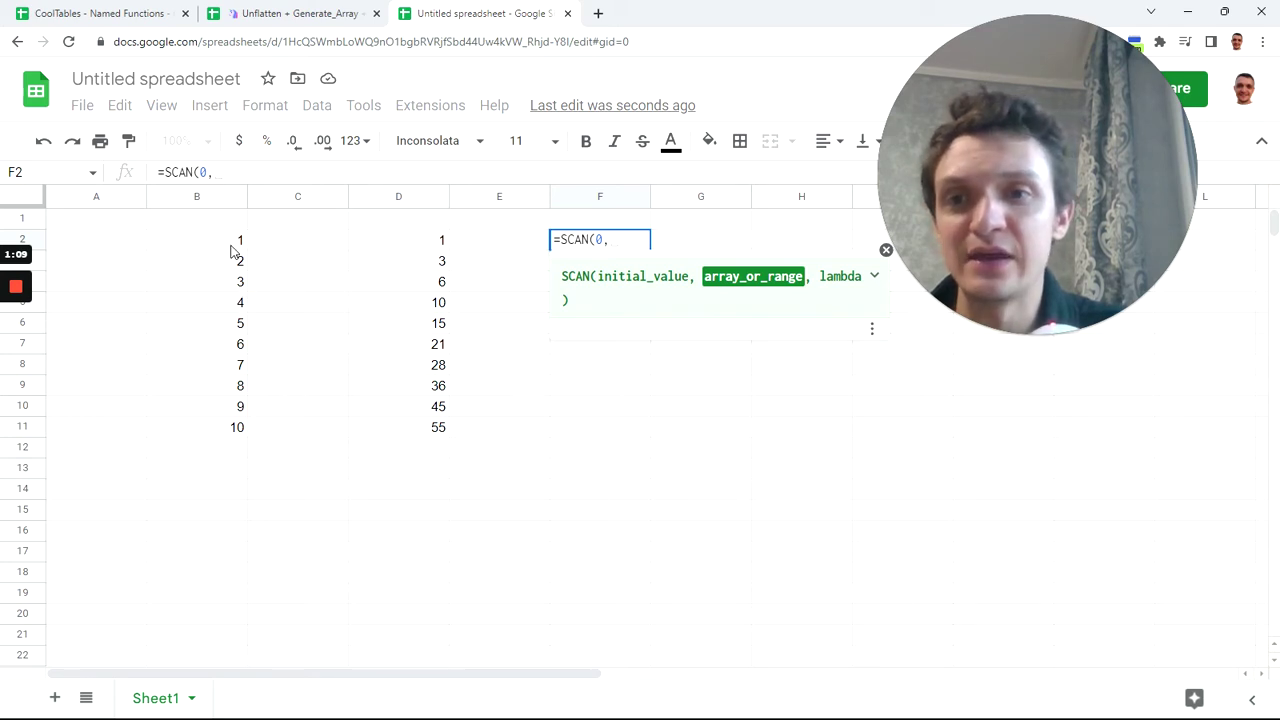
left_click_drag(231, 251, 232, 428)
type(",")
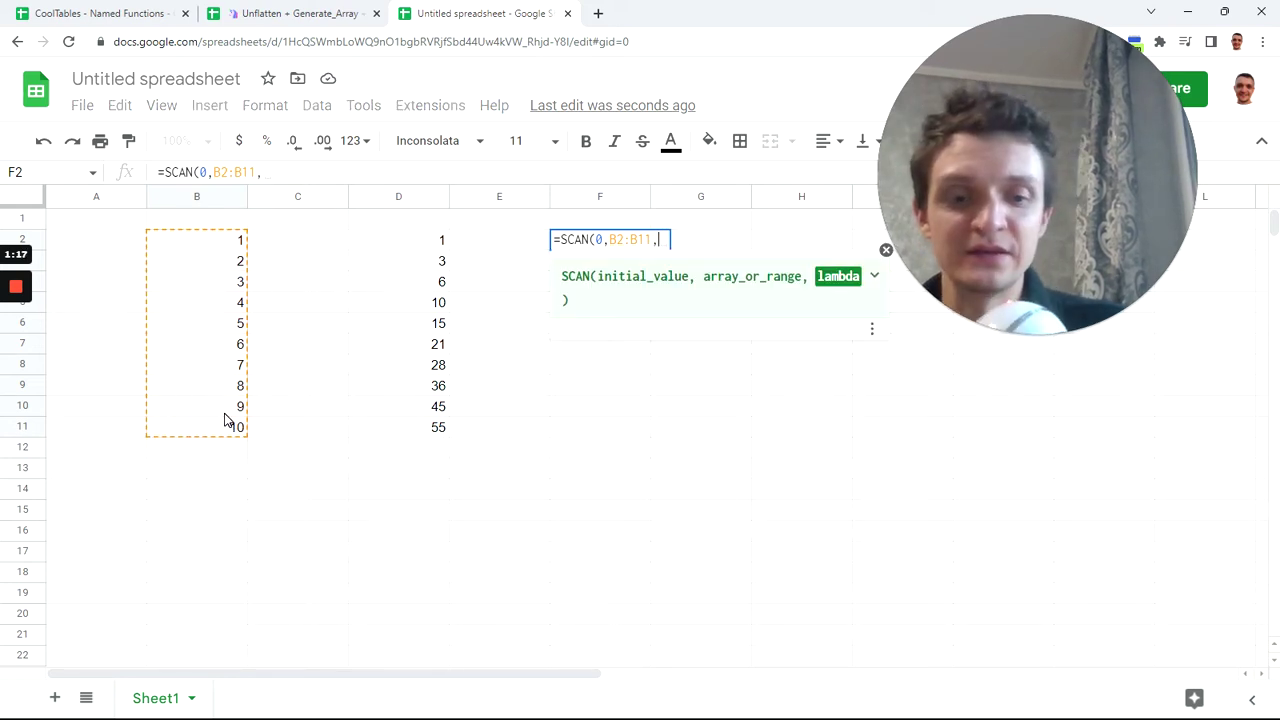
type("la")
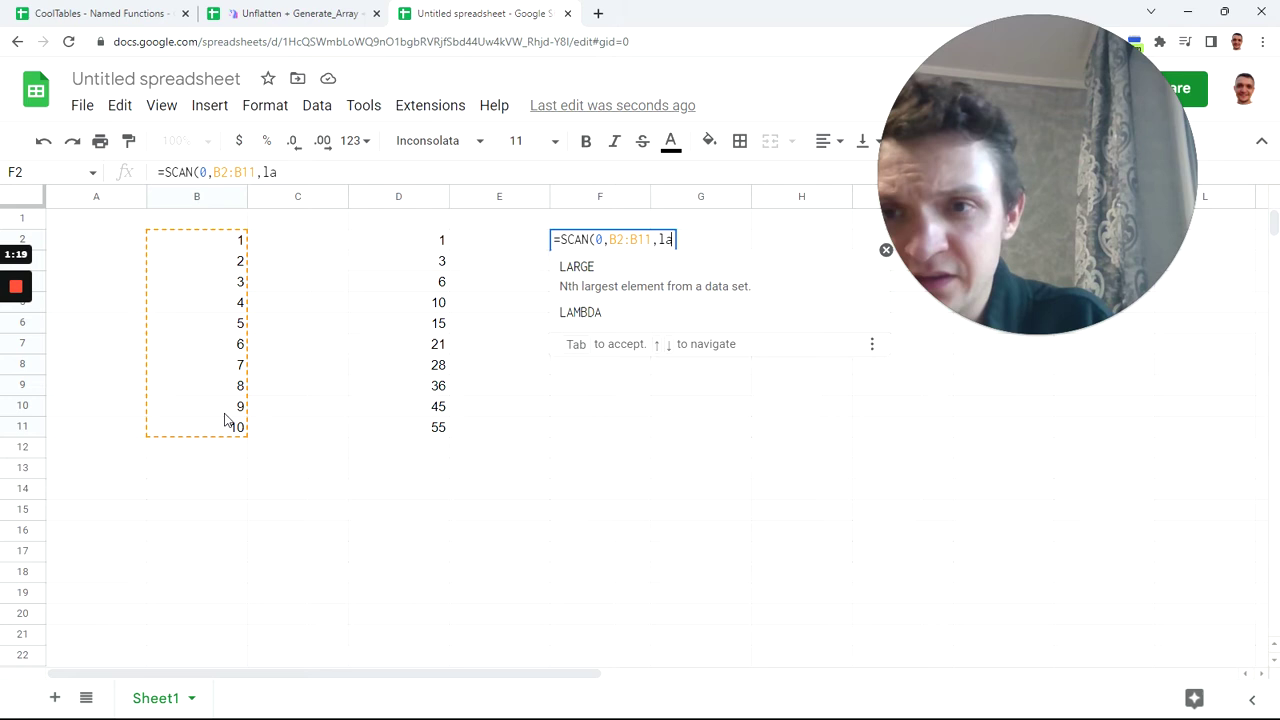
key("Down")
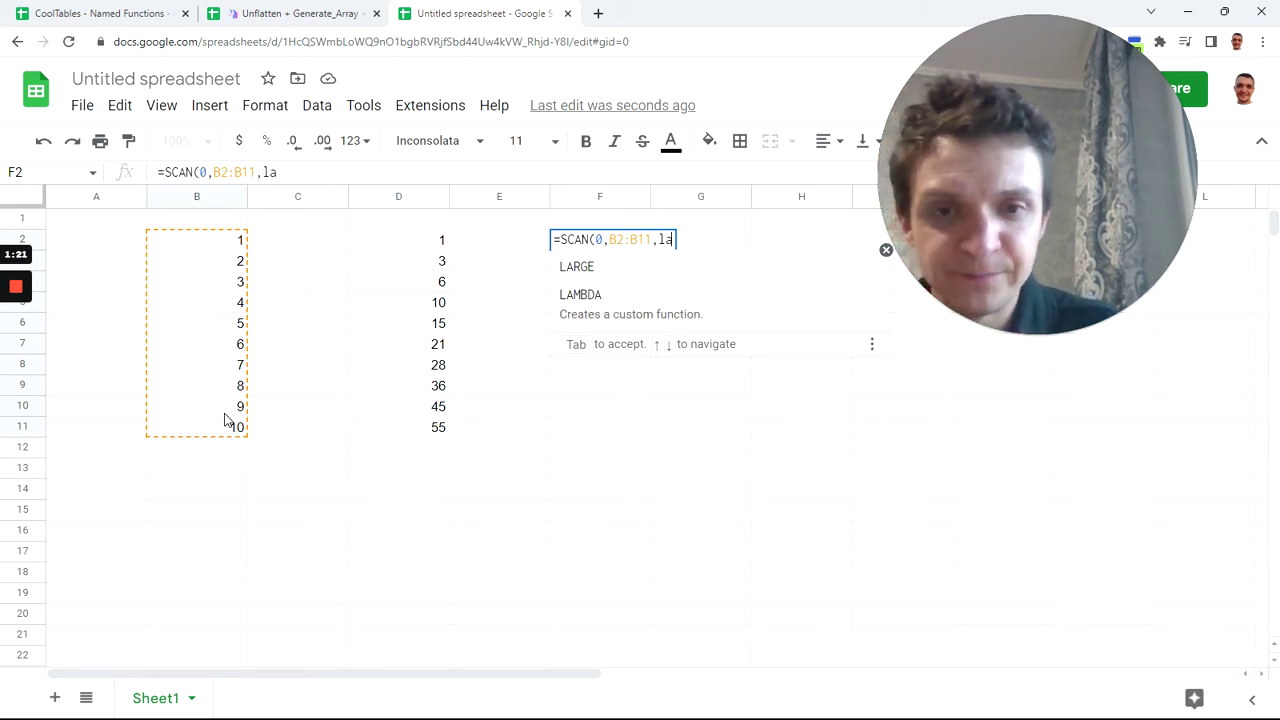
key("Tab")
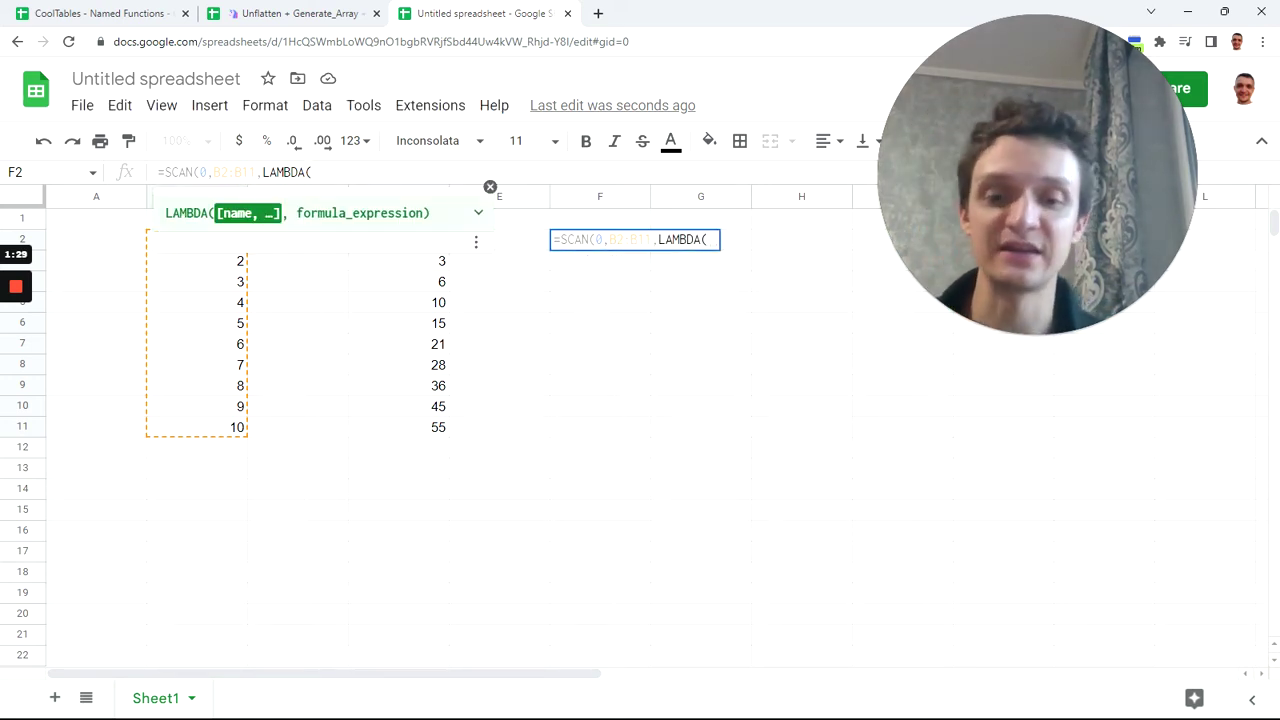
Complete and commit =SCAN(0,B2:B11,LAMBDA(ini, v, ini+v)) in F2.
type("ibi")
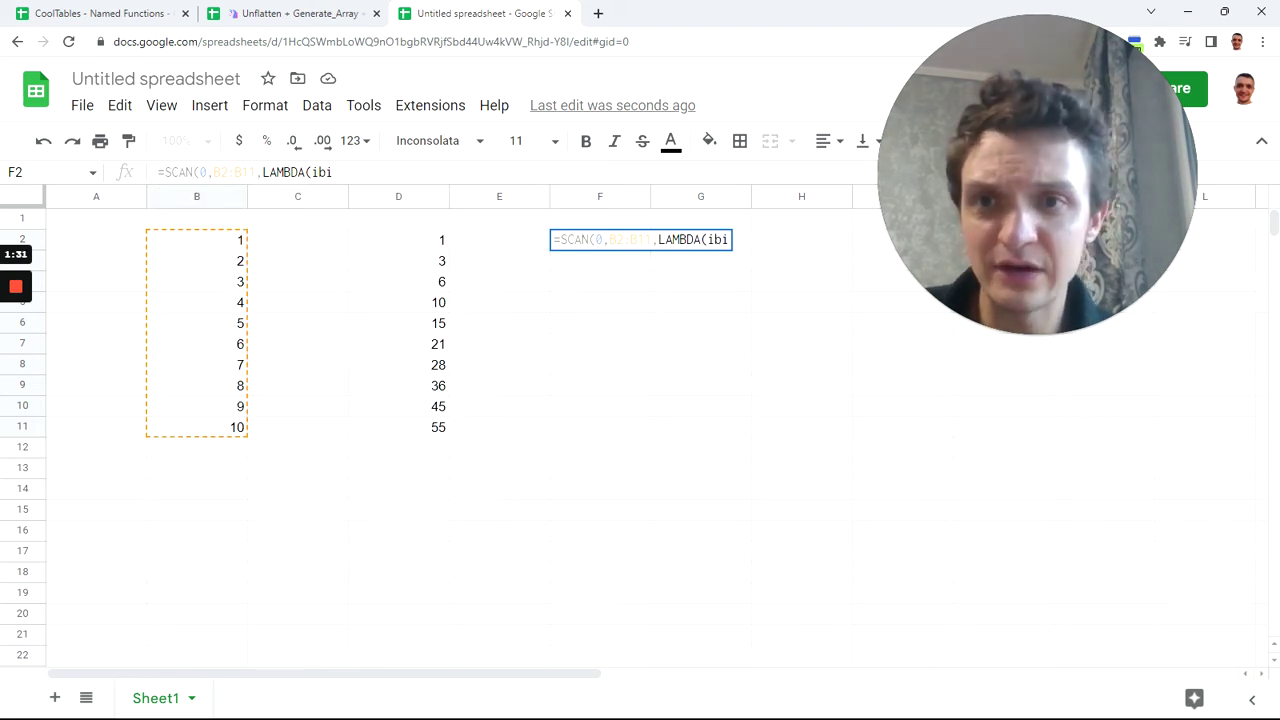
key("BackSpace")
key("BackSpace")
type("no")
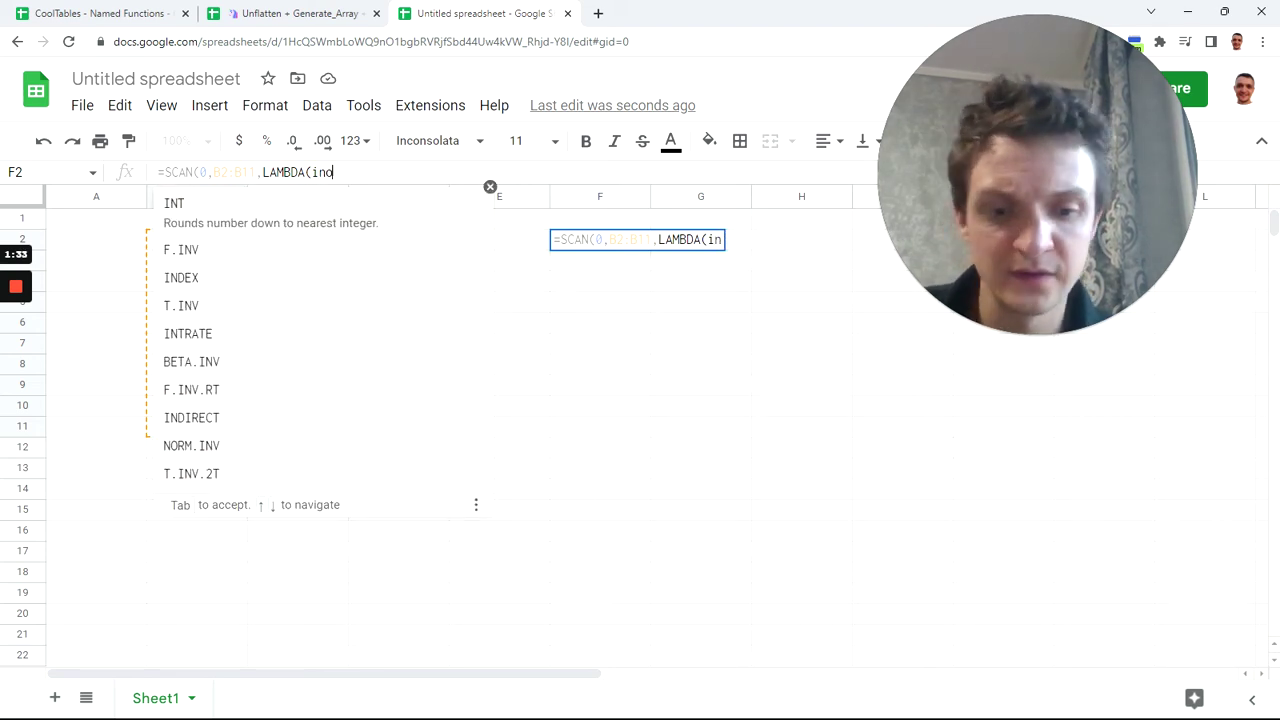
type(",")
key("BackSpace")
key("BackSpace")
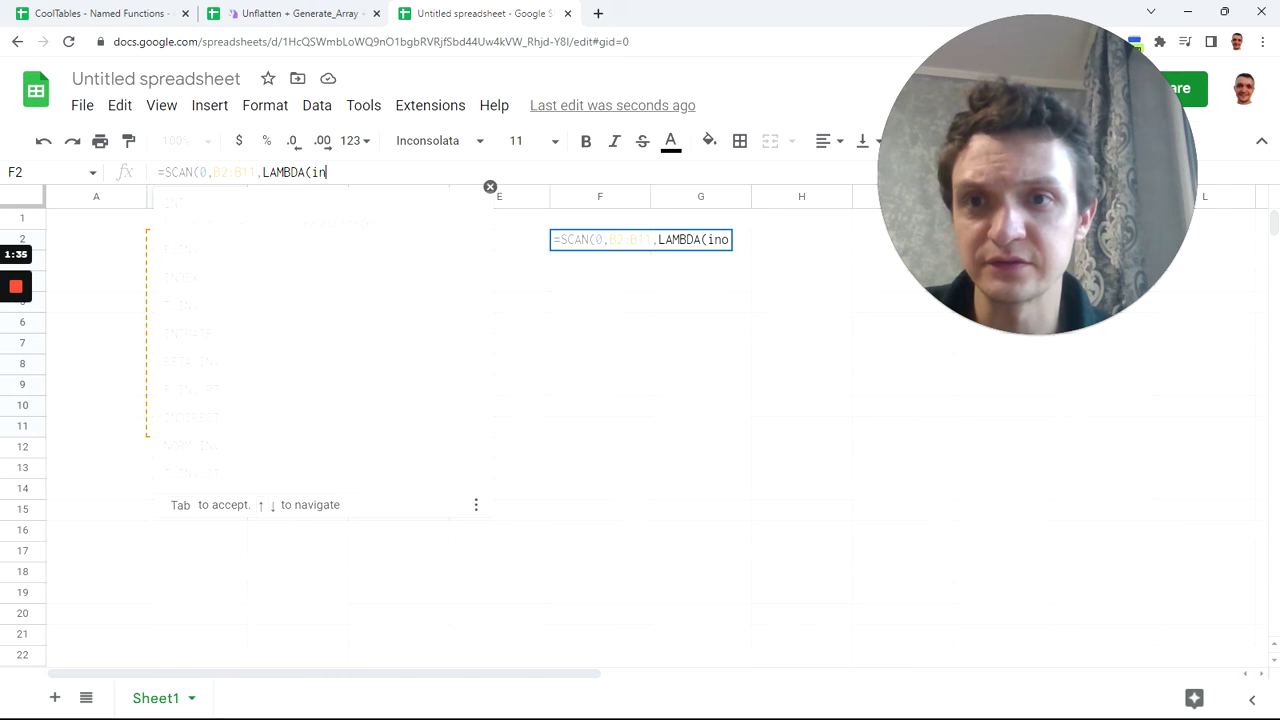
type("i")
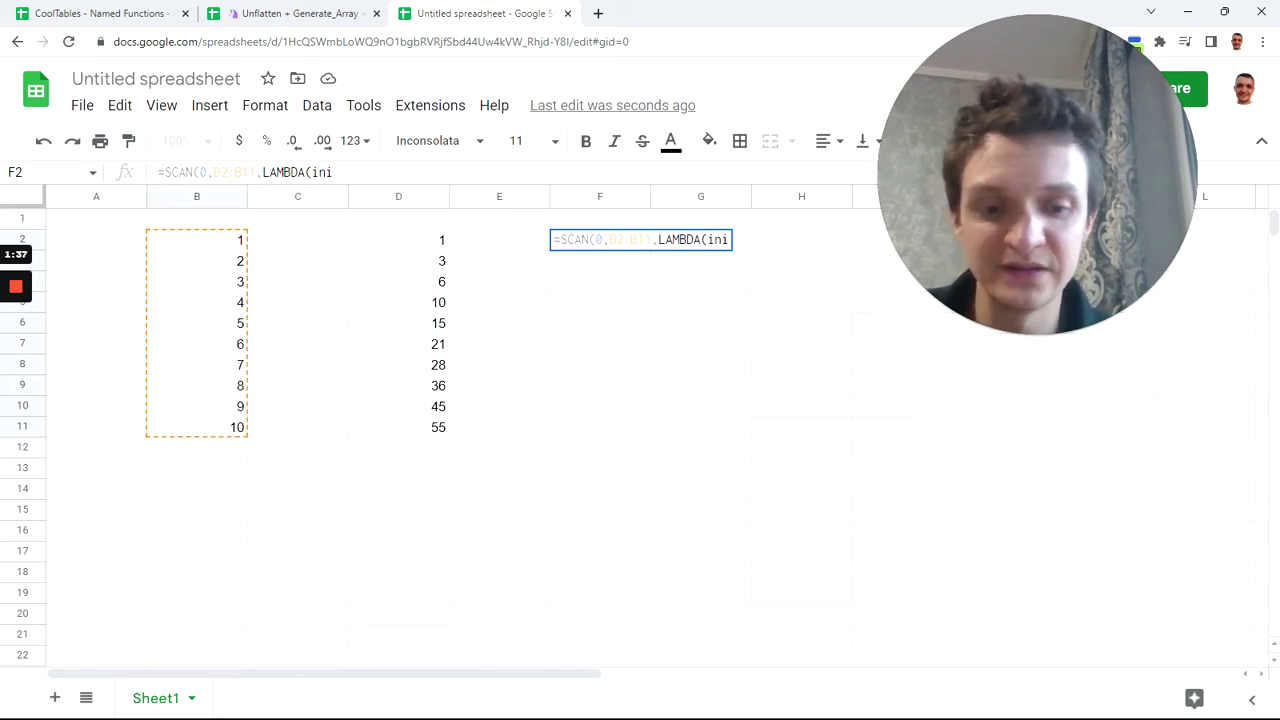
type(", ")
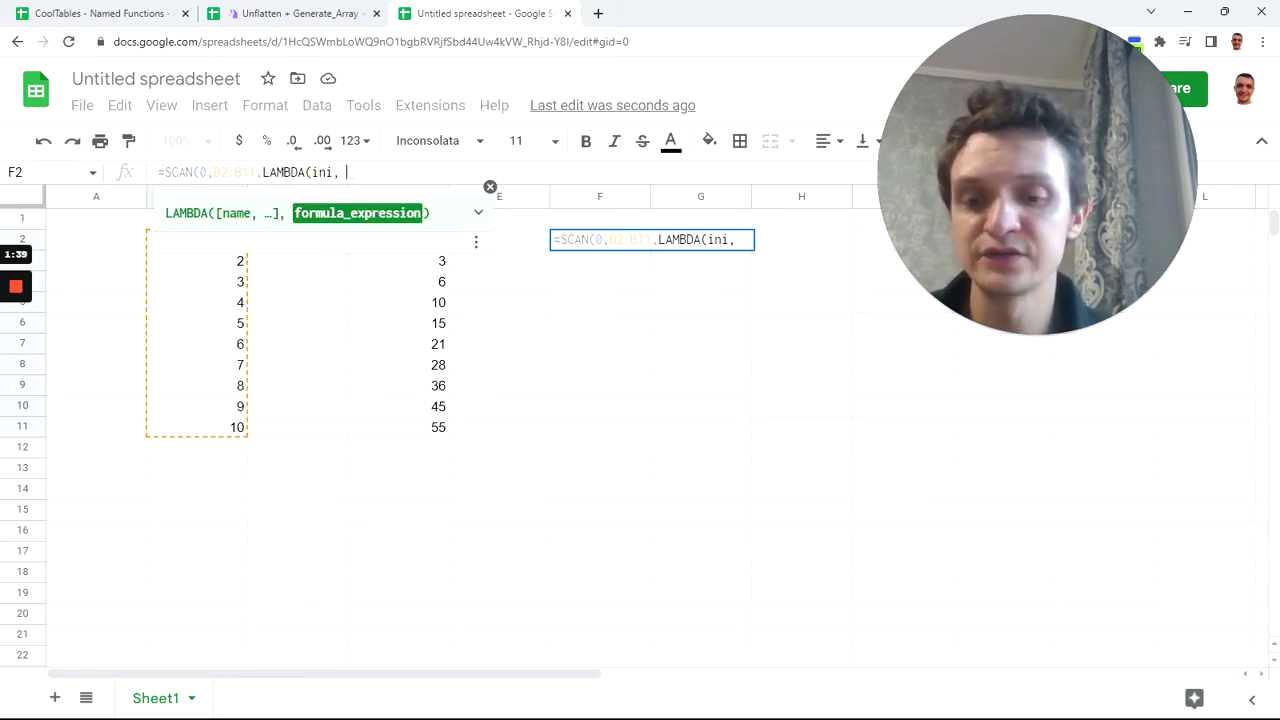
type("v")
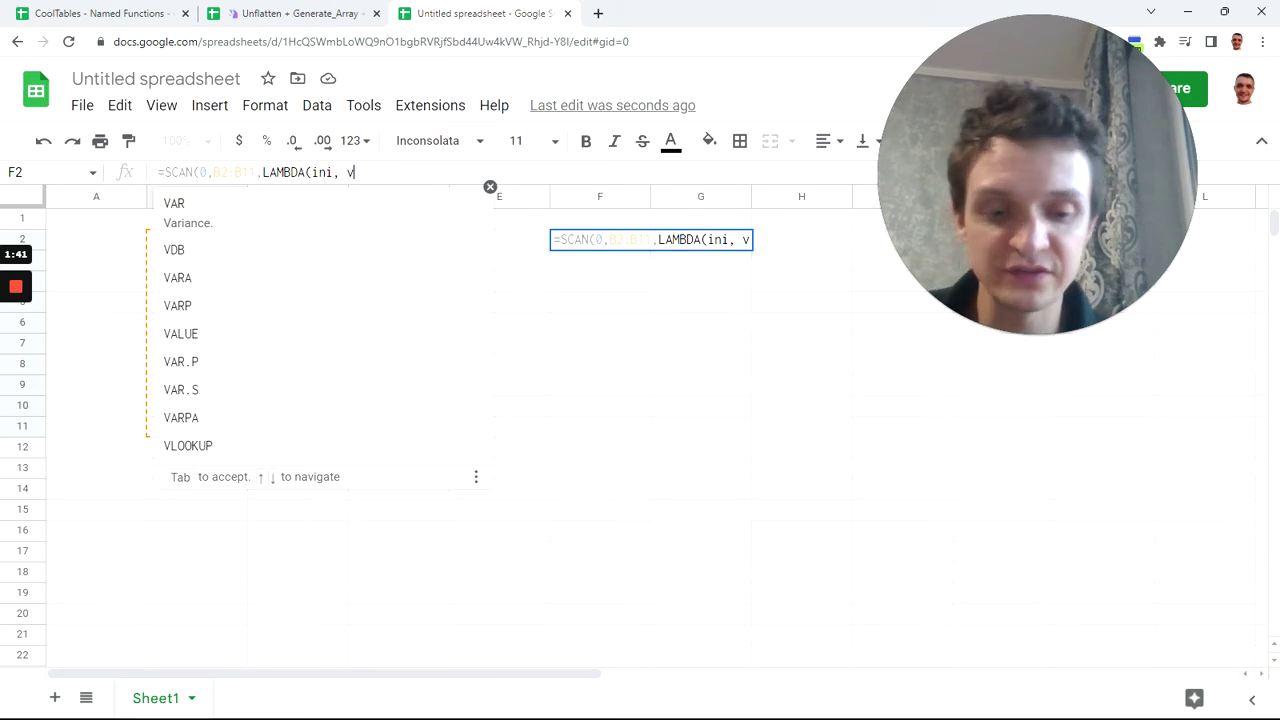
type(",")
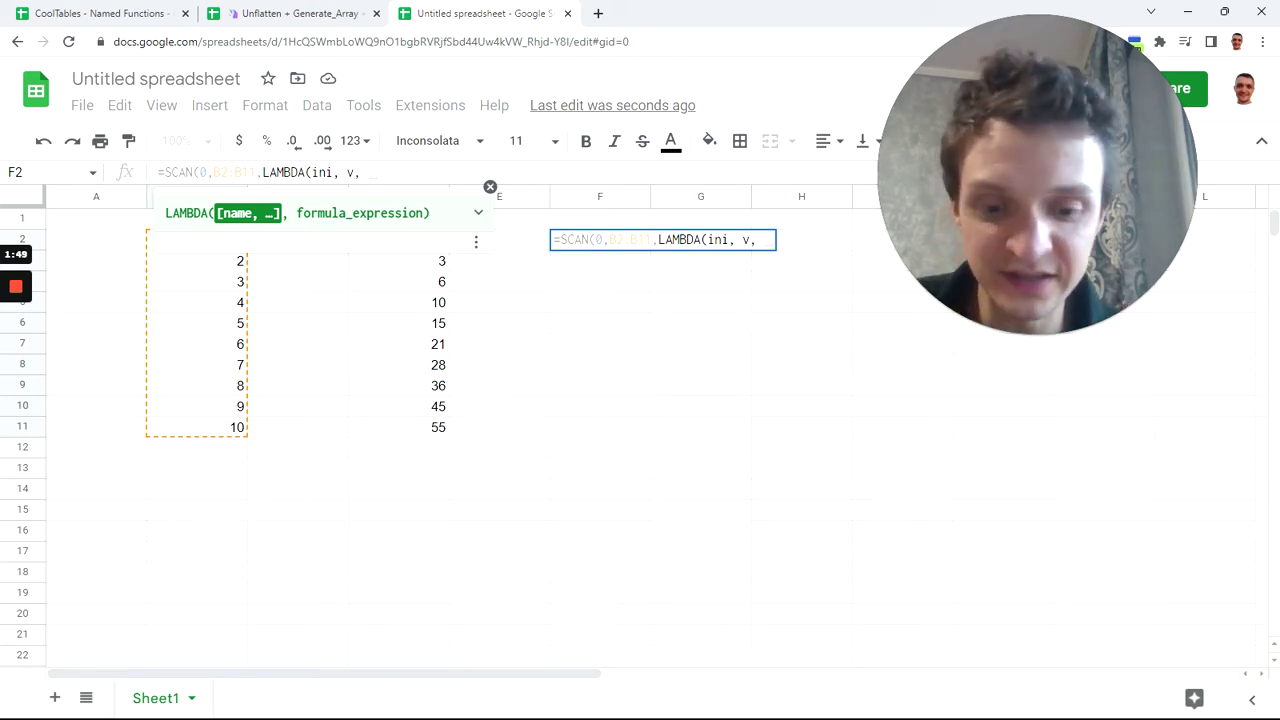
type("ini")
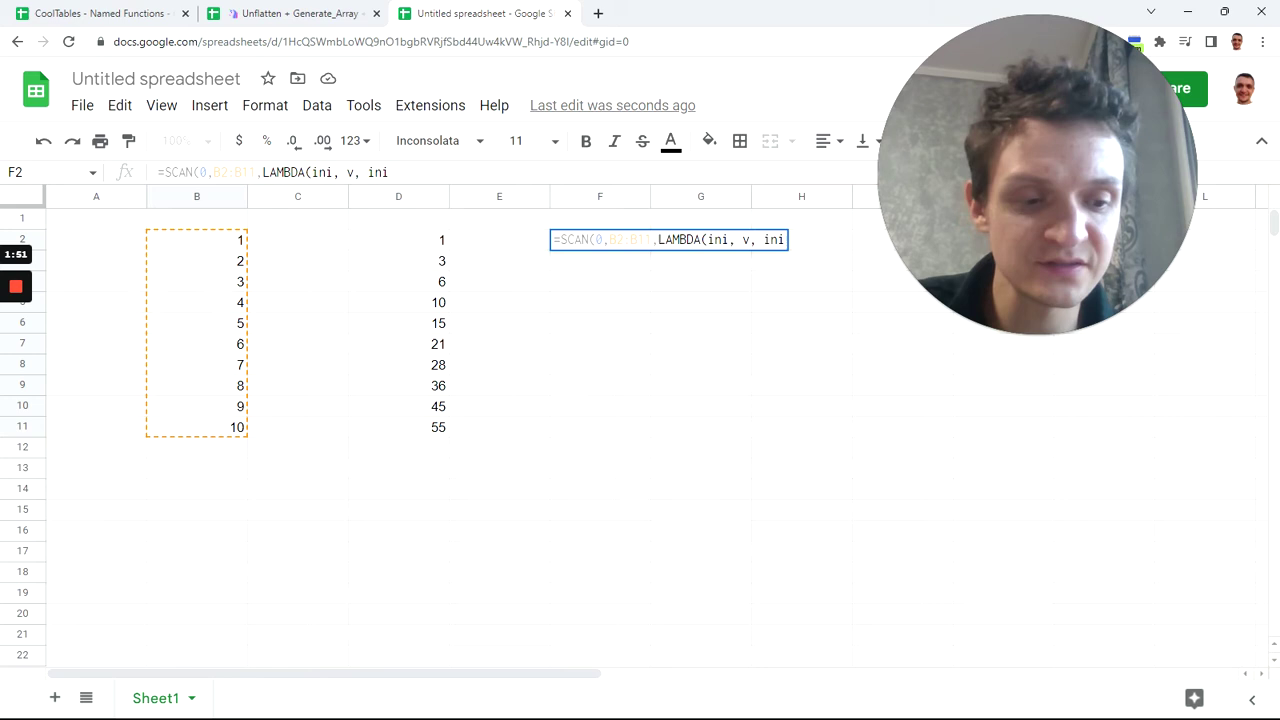
type("+v)")
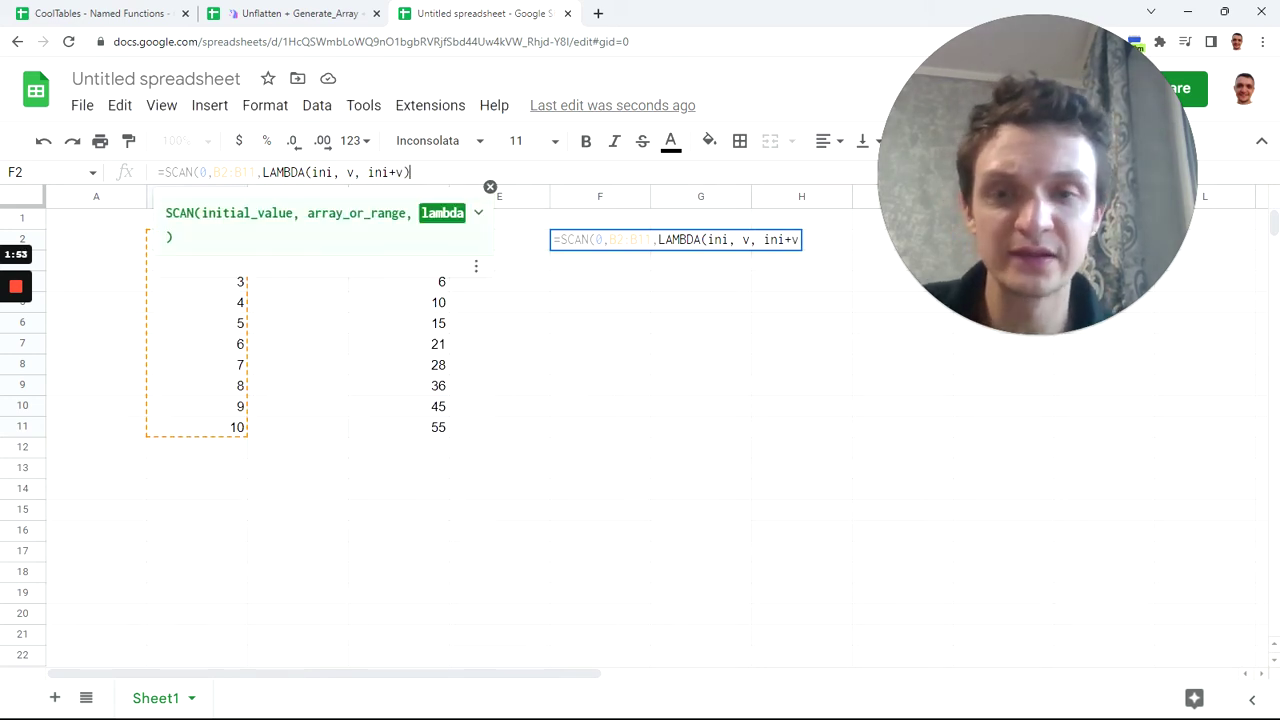
key("Return")
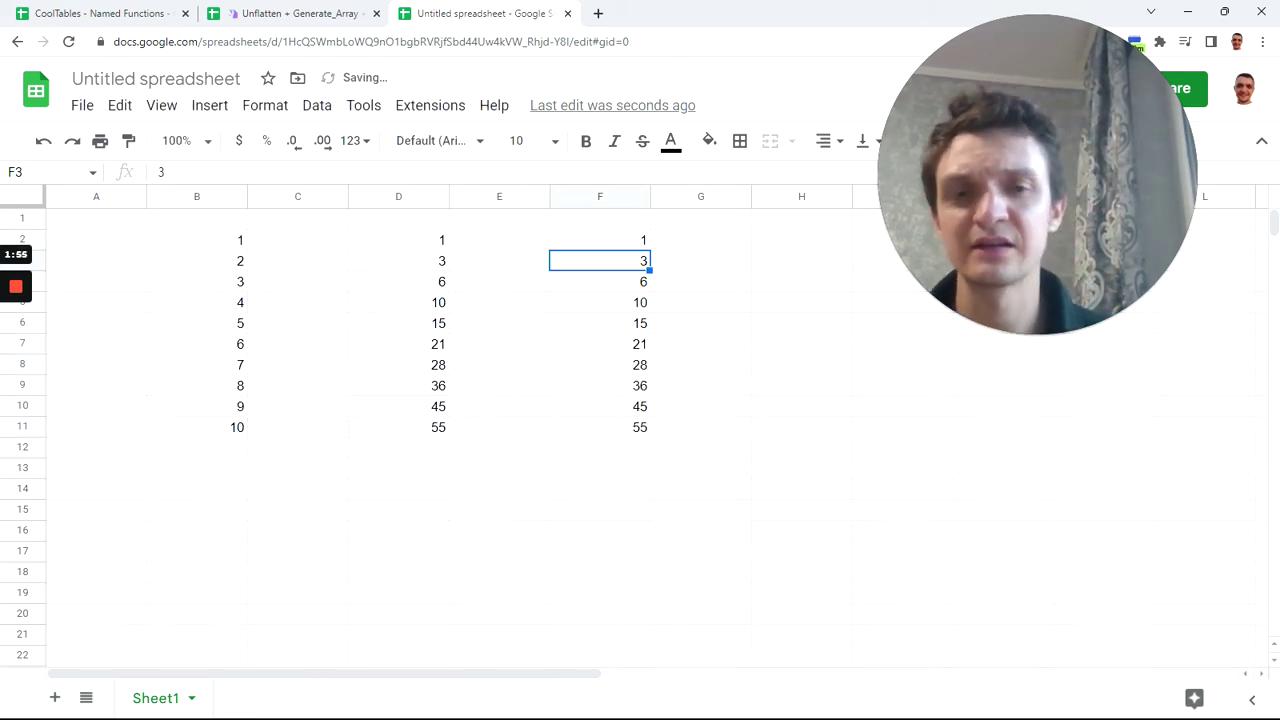
Change F2's range from B2:B11 to B2:B and check the 55s repeating to row 1000.
left_click(627, 247)
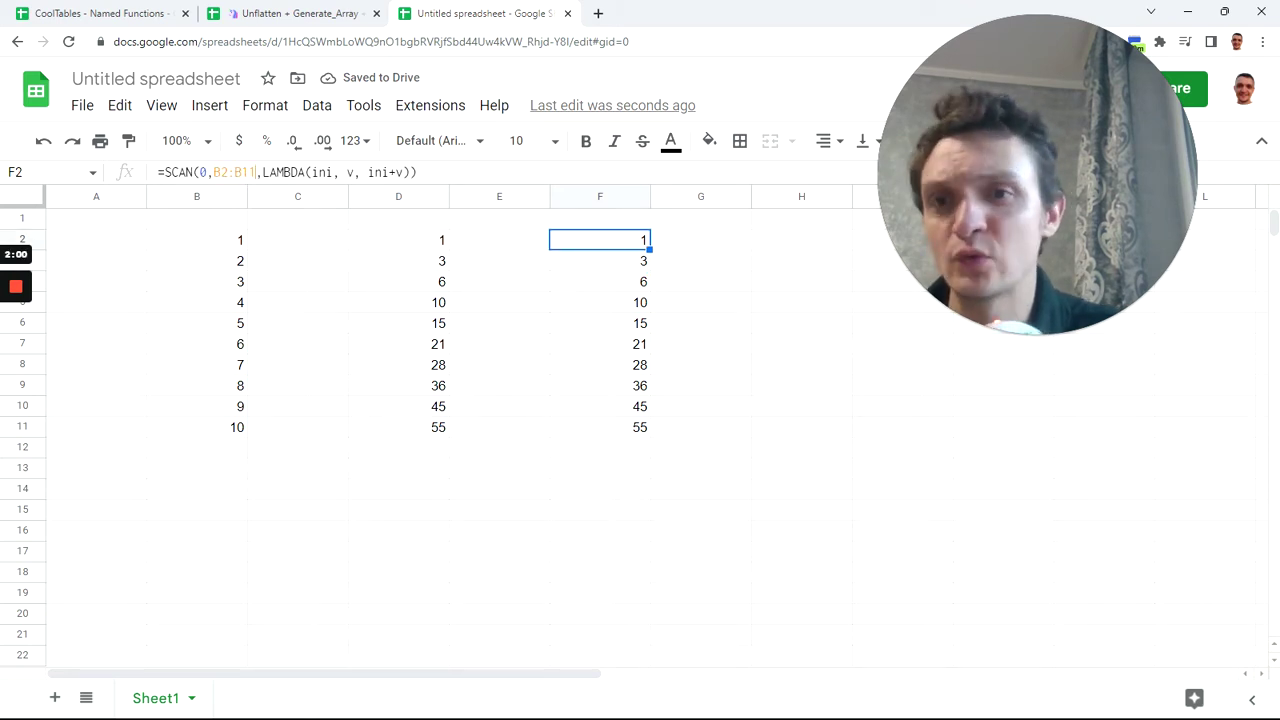
key("BackSpace")
key("BackSpace")
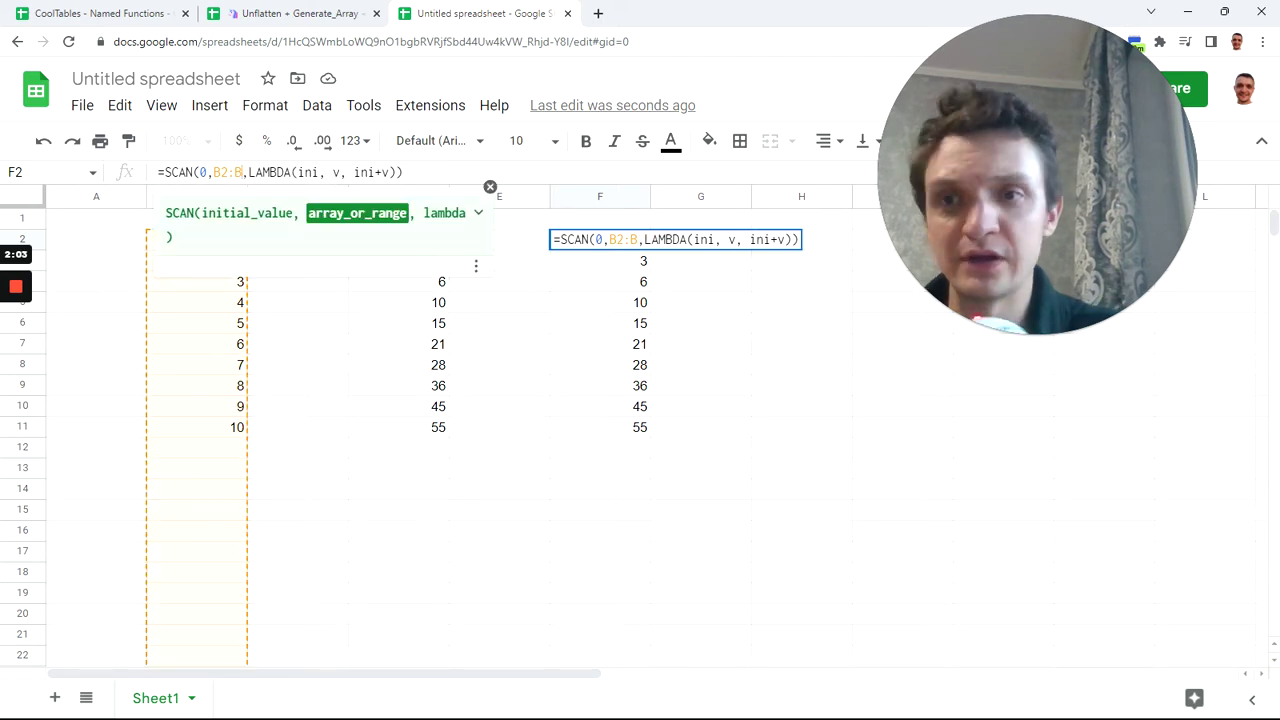
key("Return")
left_click(636, 490)
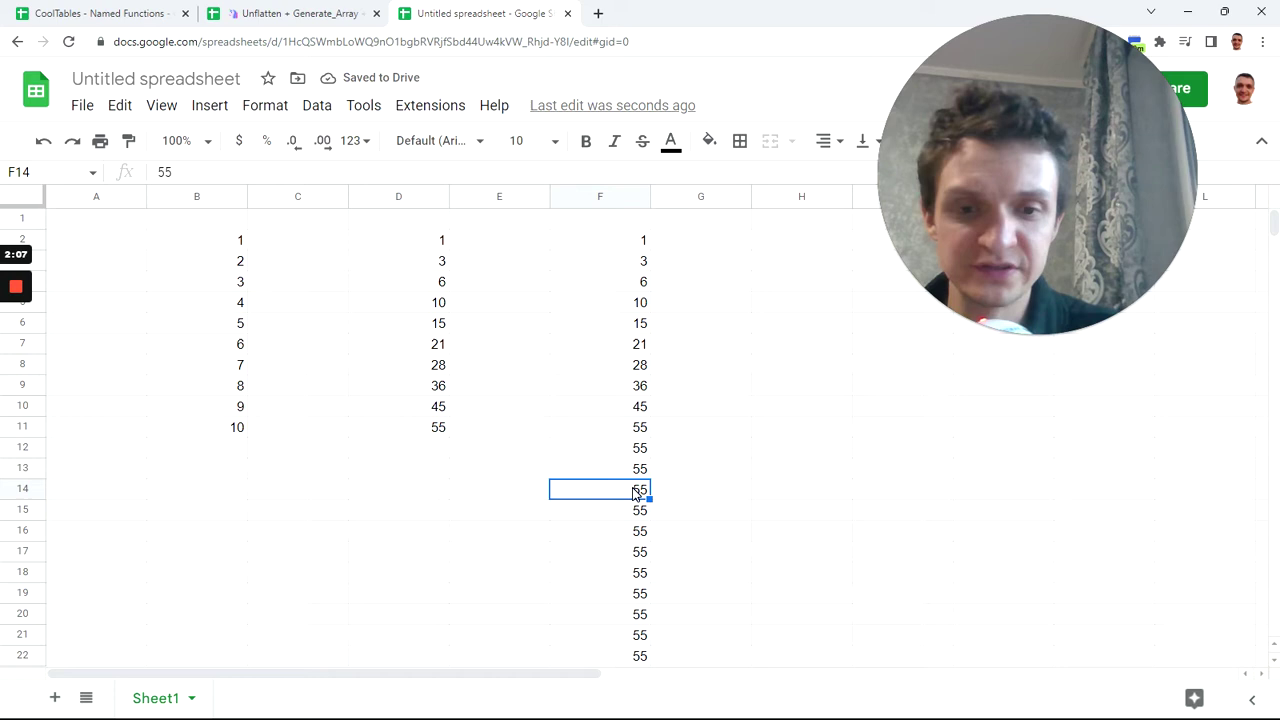
key("ctrl+Down")
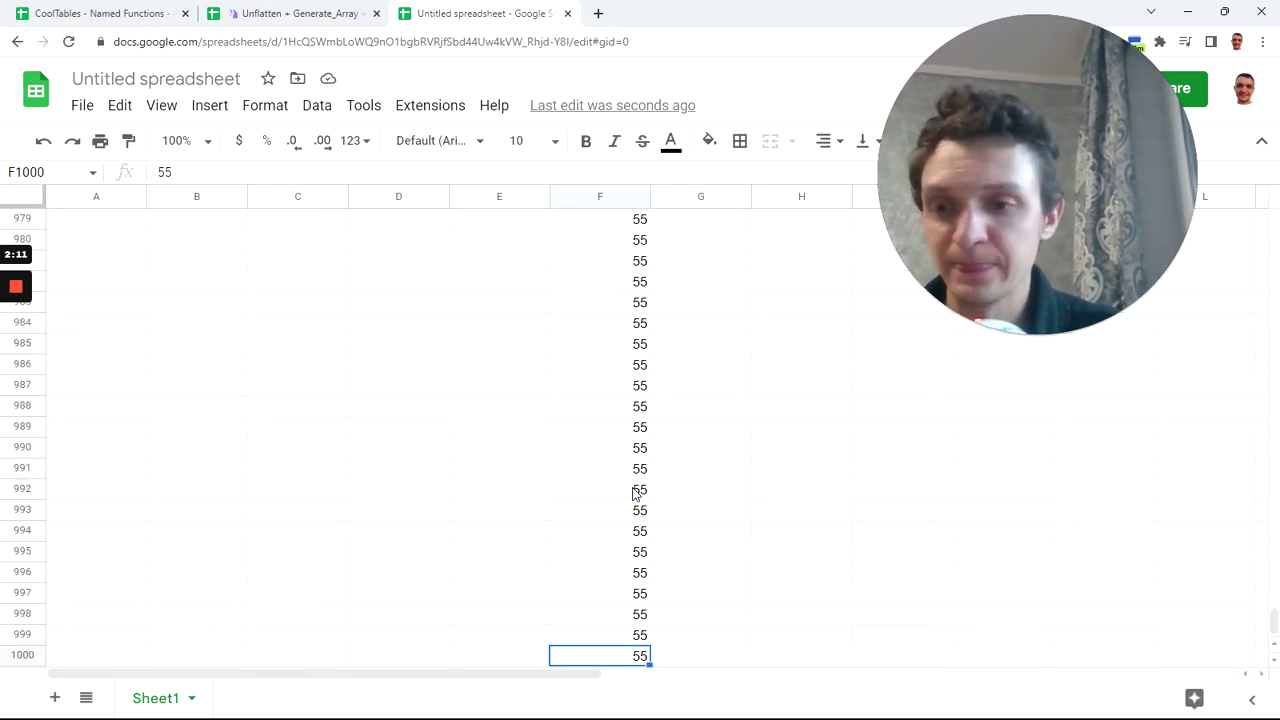
key("ctrl+Up")
key("Up")
key("Down")
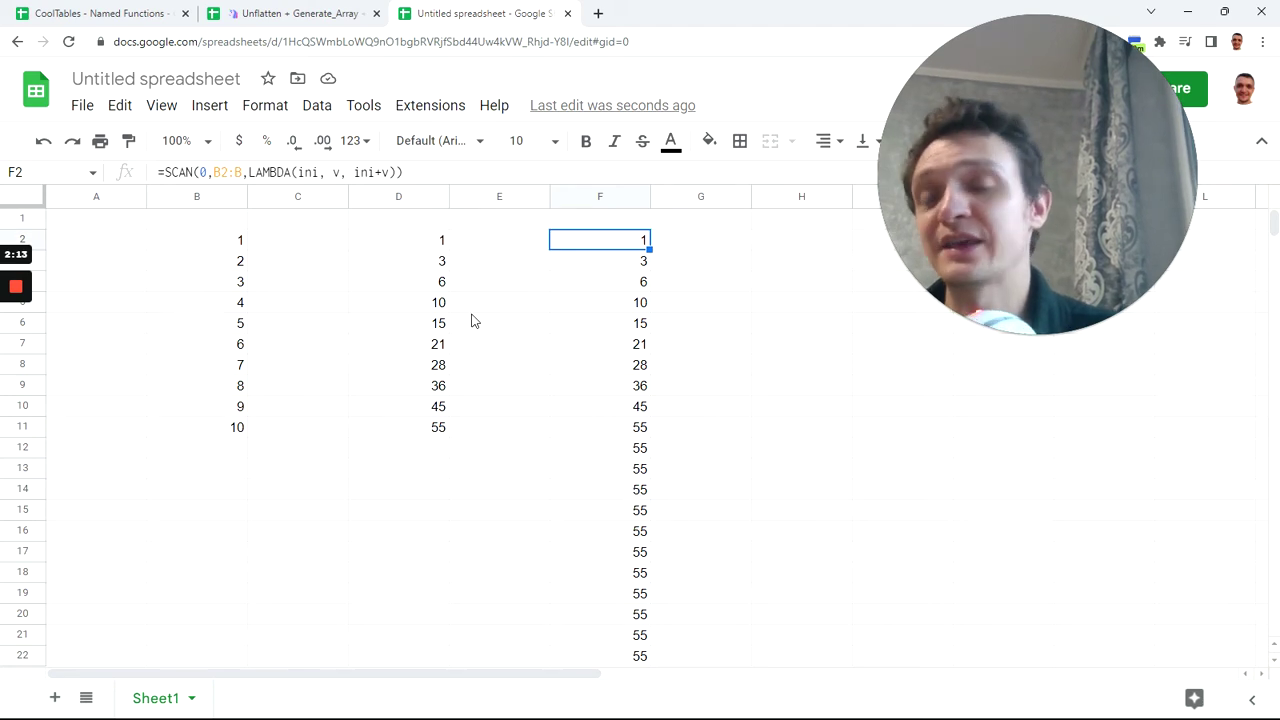
Change B2's SEQUENCE(10) to SEQUENCE(100) and check the total of 5050 at row 101.
left_click(206, 248)
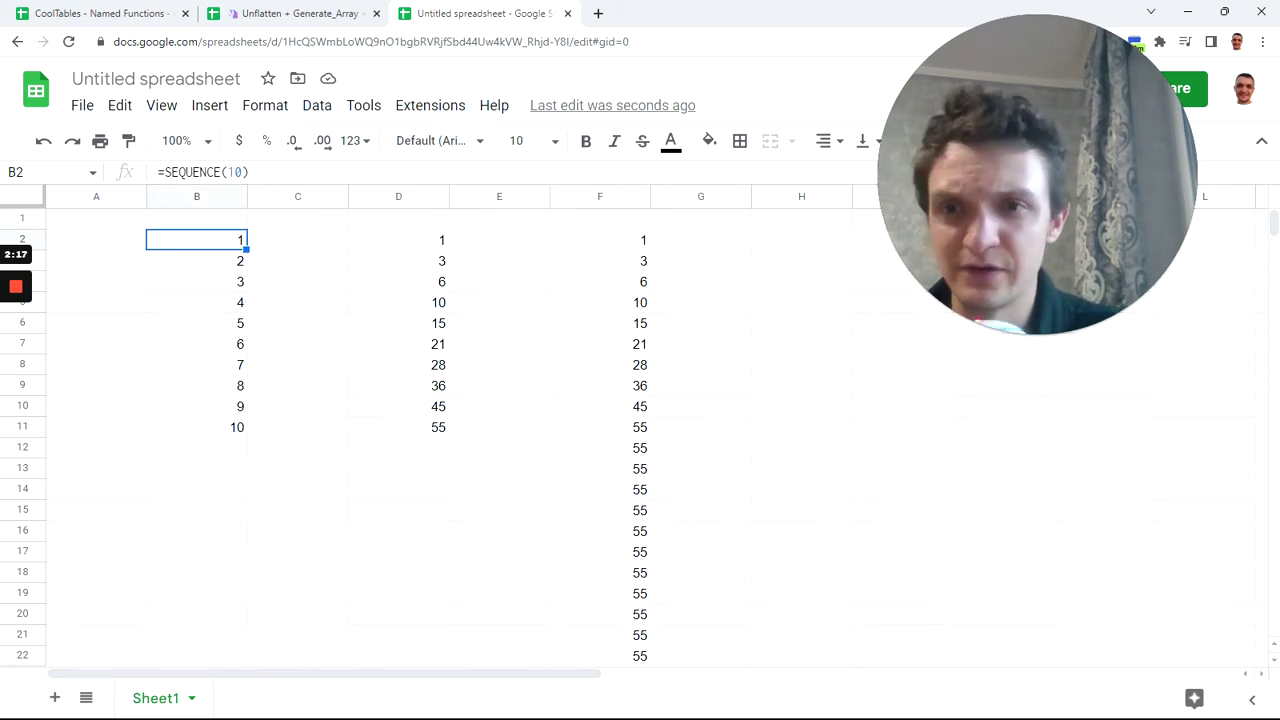
double_click(238, 172)
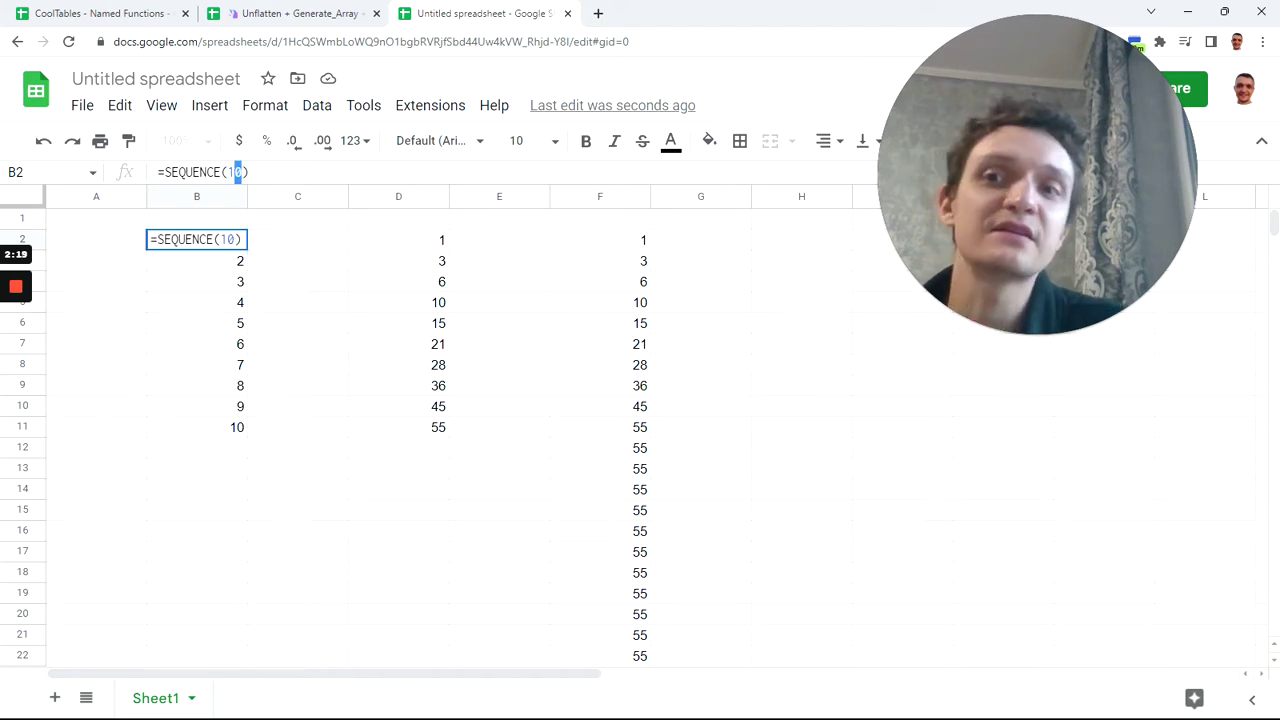
type("100")
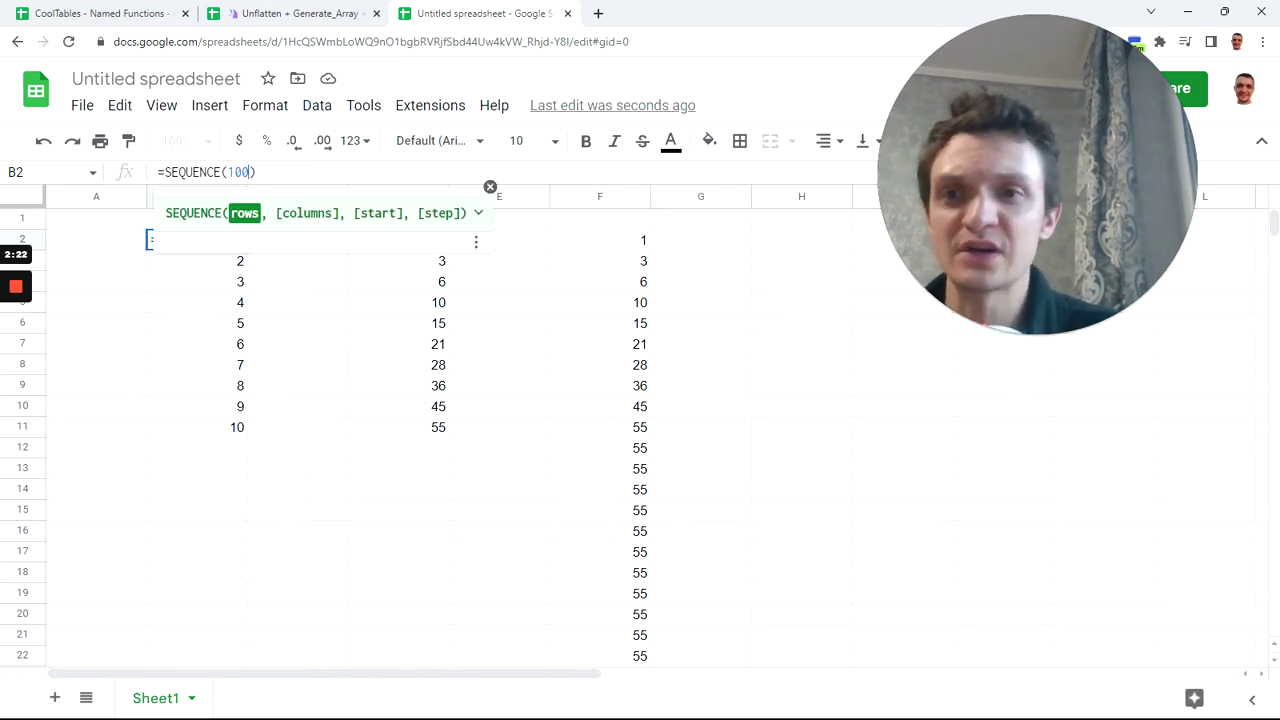
key("Return")
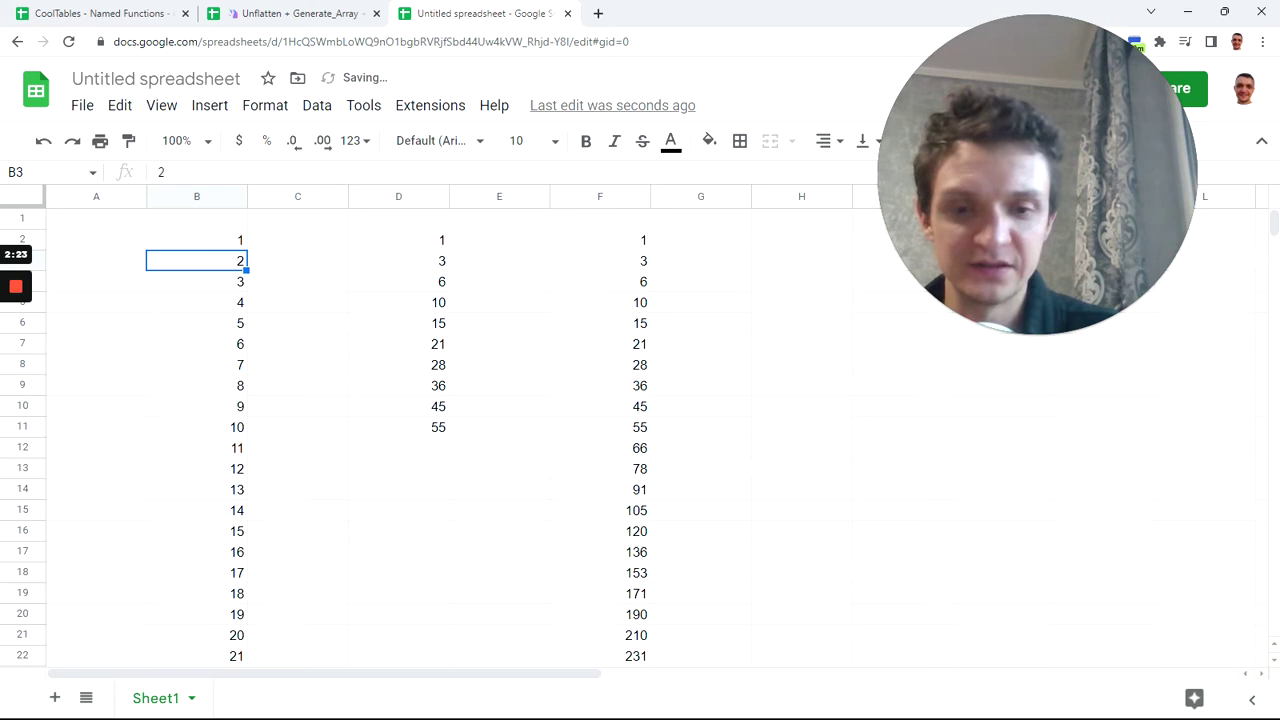
key("ctrl+Down")
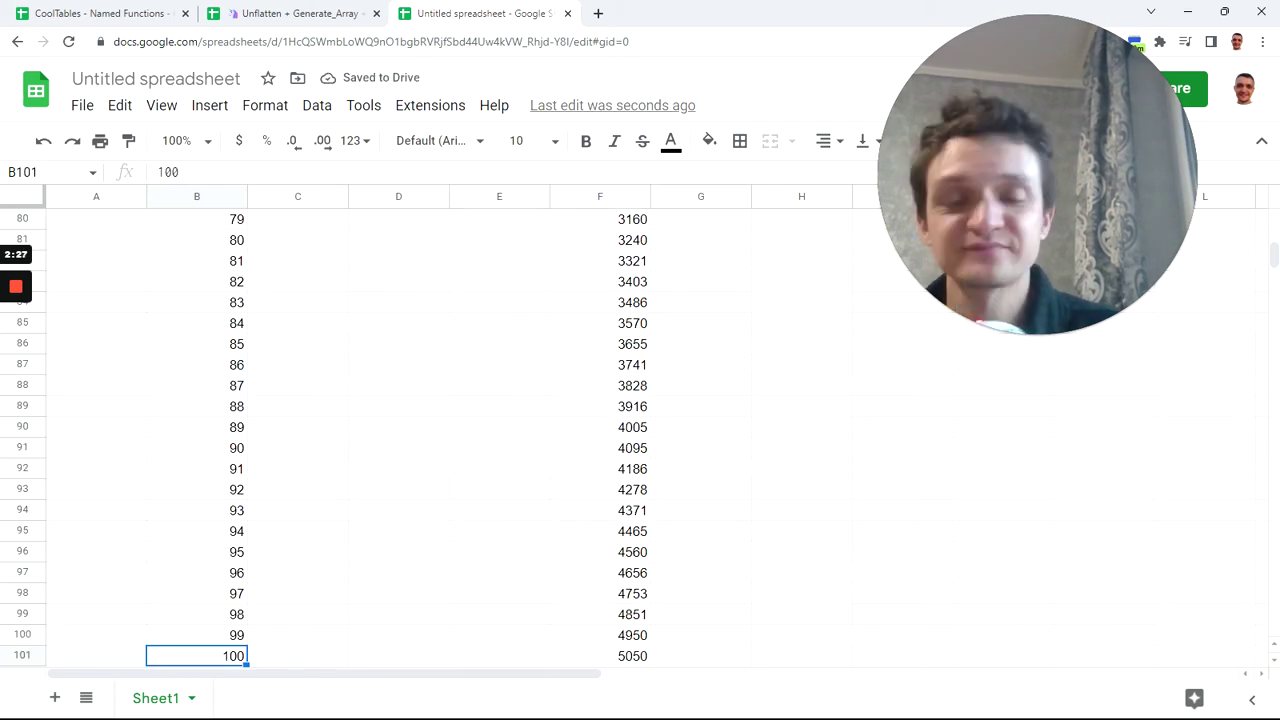
key("ctrl+Up")
key("Up")
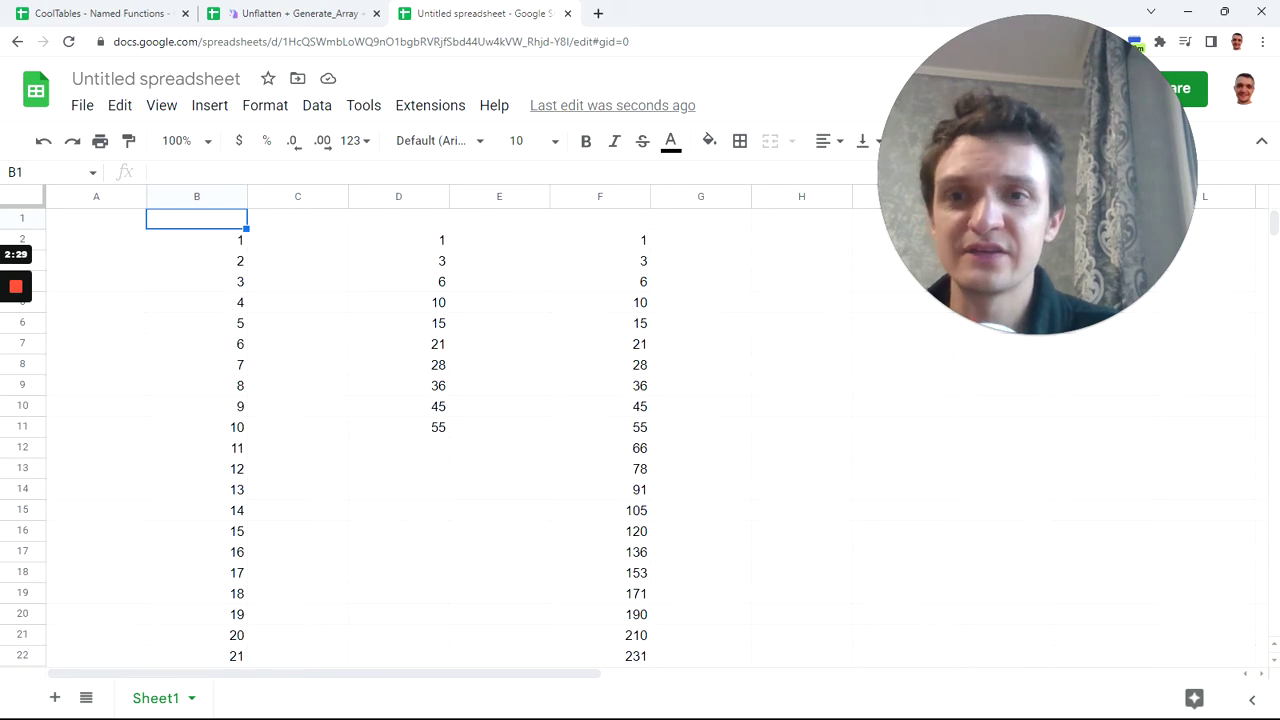
key("Down")
key("Down")
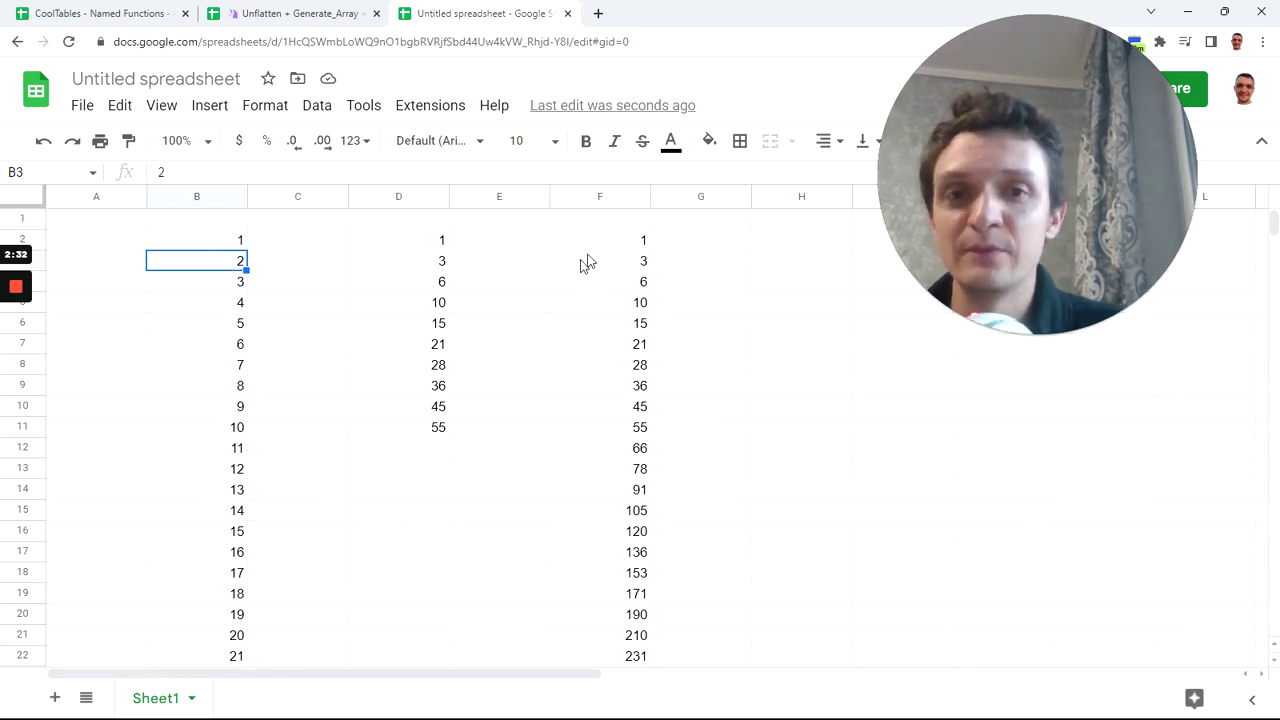
left_click(606, 244)
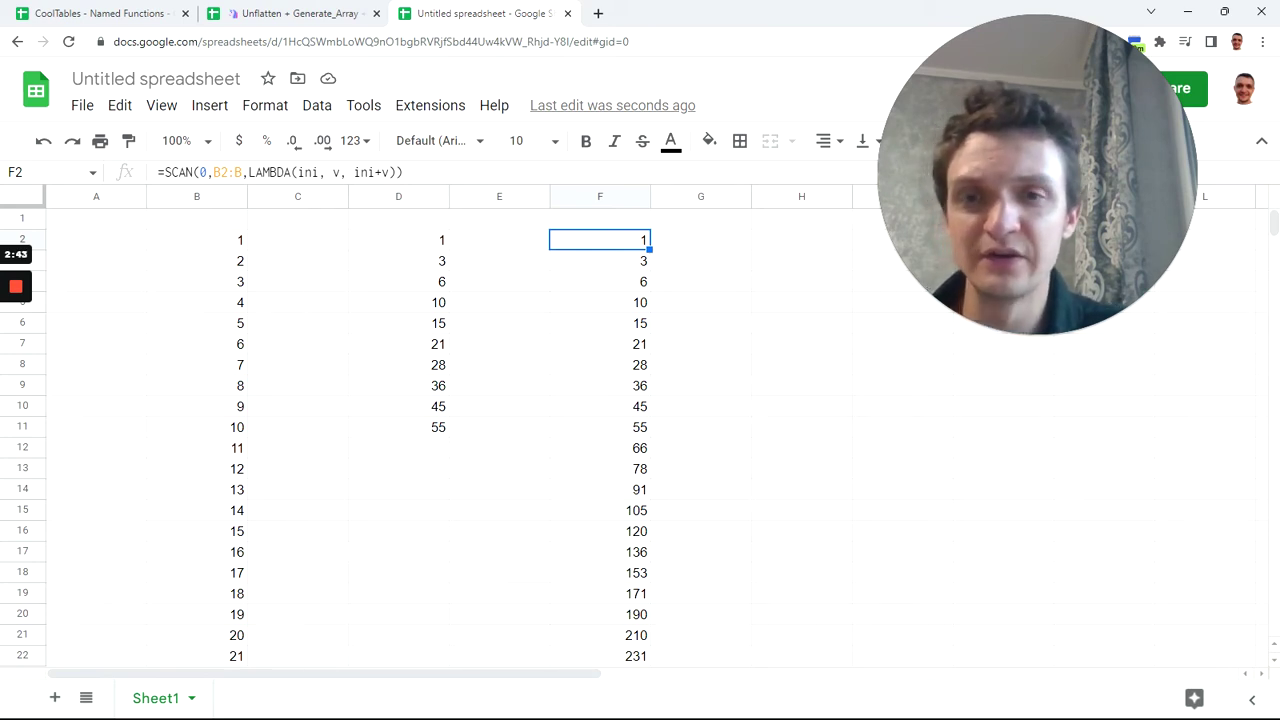
left_click(403, 172)
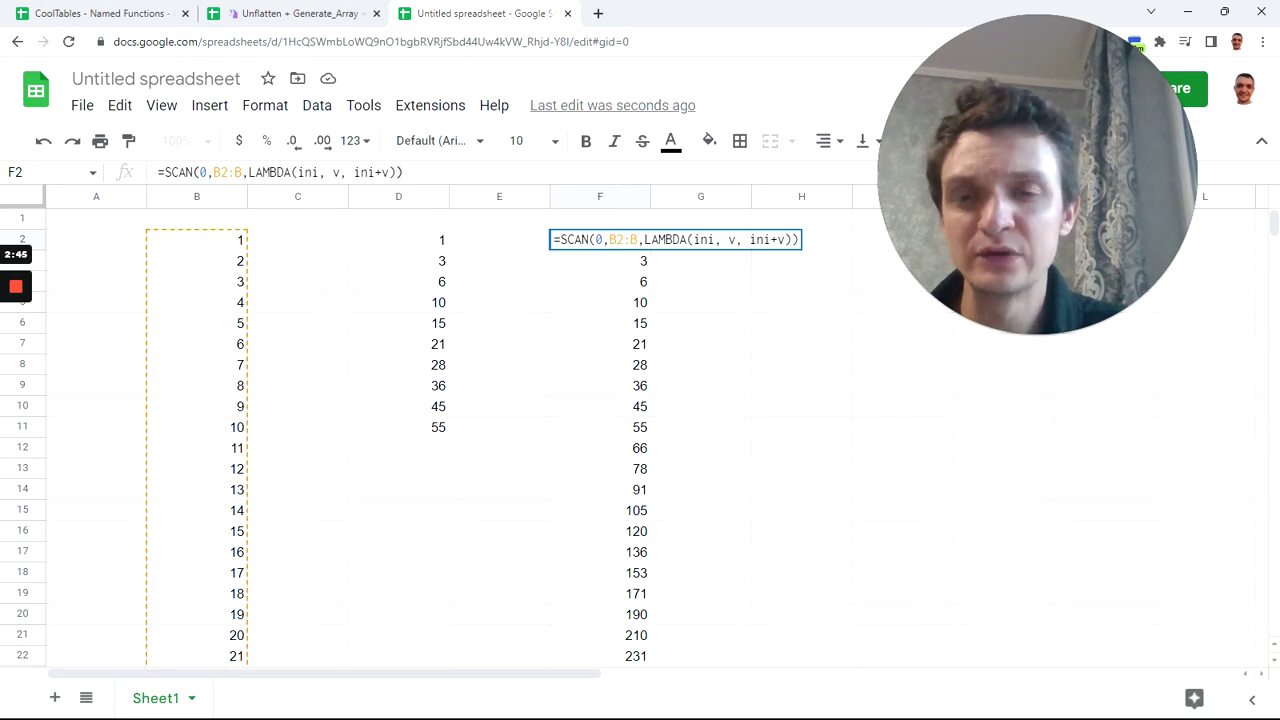
key("ctrl+a")
key("ctrl+c")
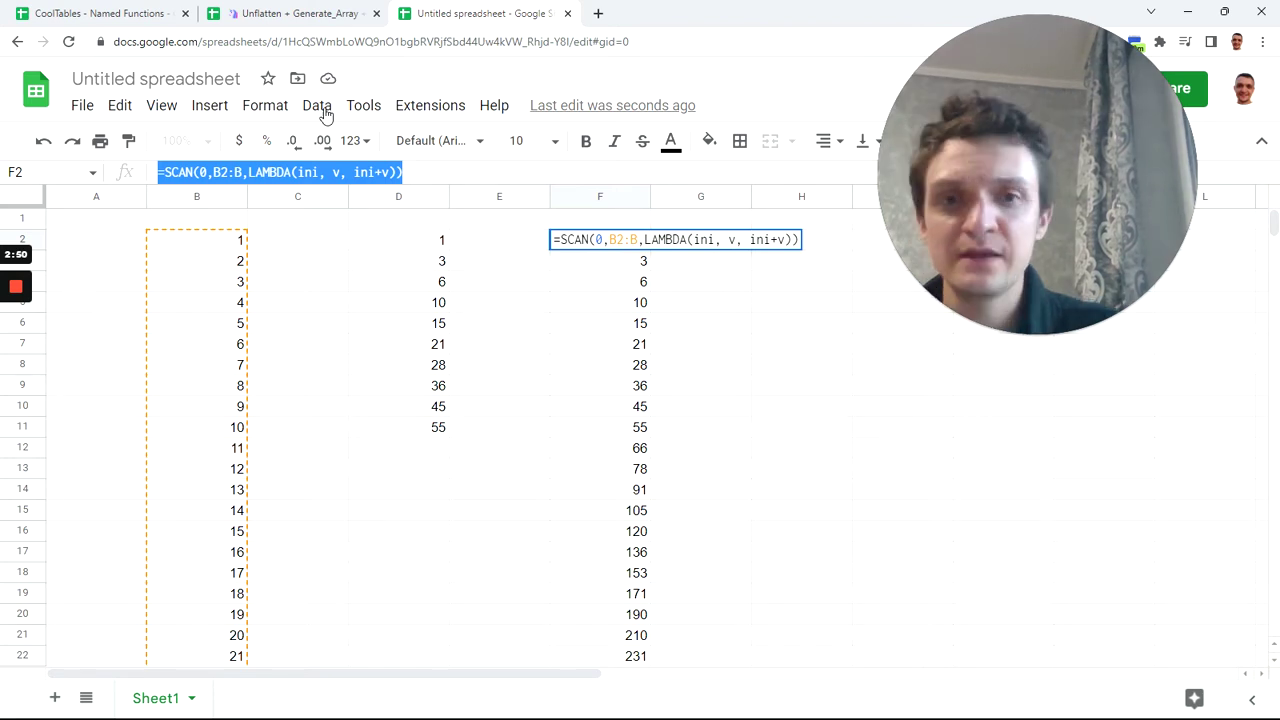
key("Return")
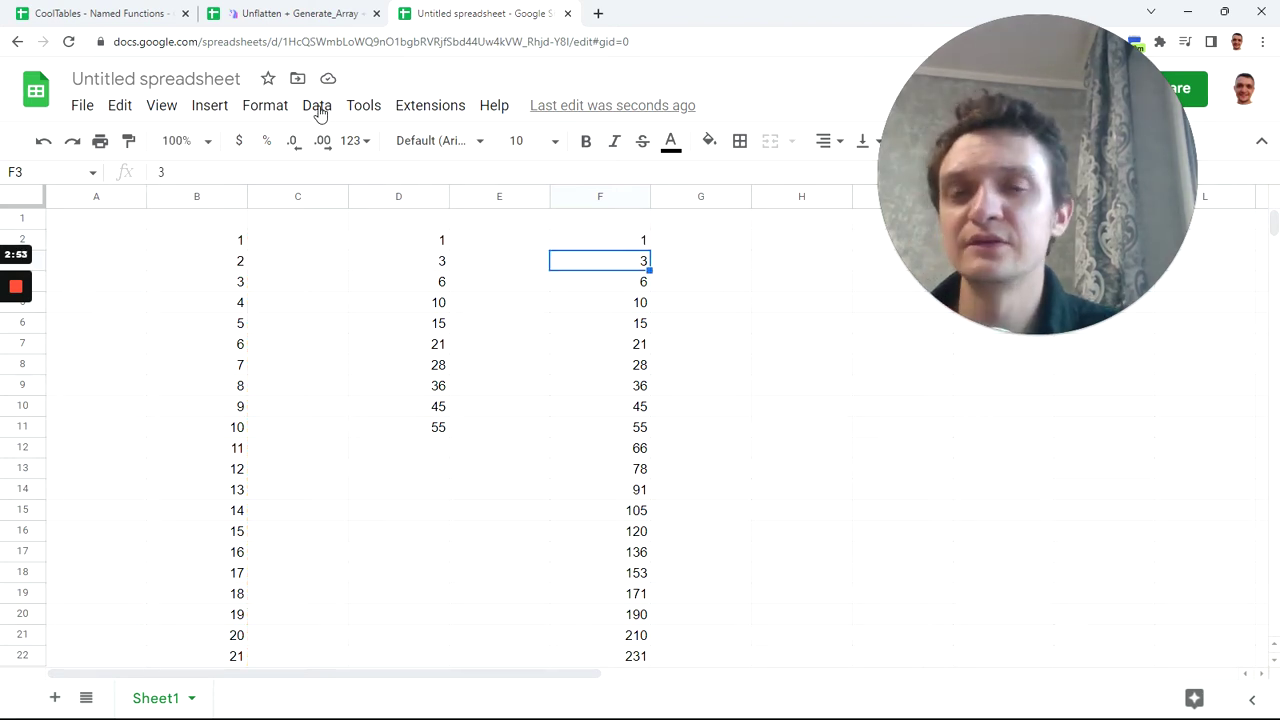
Open the Named functions sidebar from the Data menu.
left_click(317, 107)
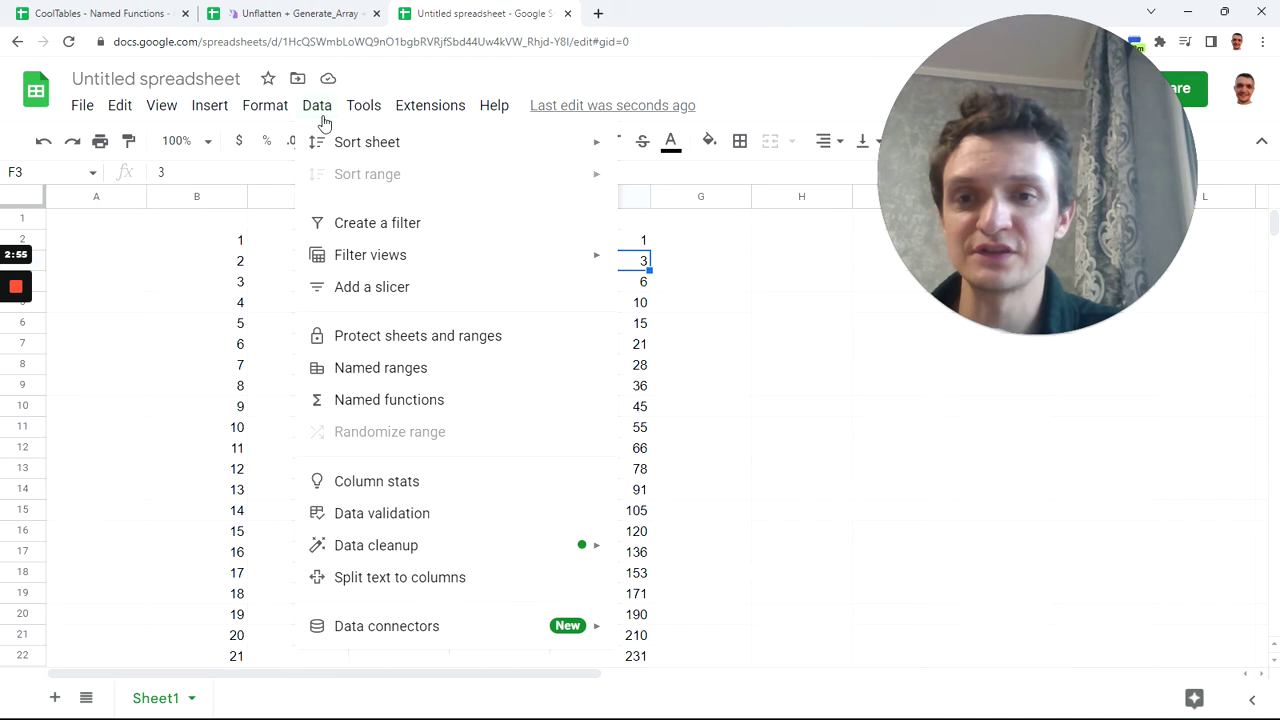
left_click(393, 379)
left_click_drag(398, 364, 397, 406)
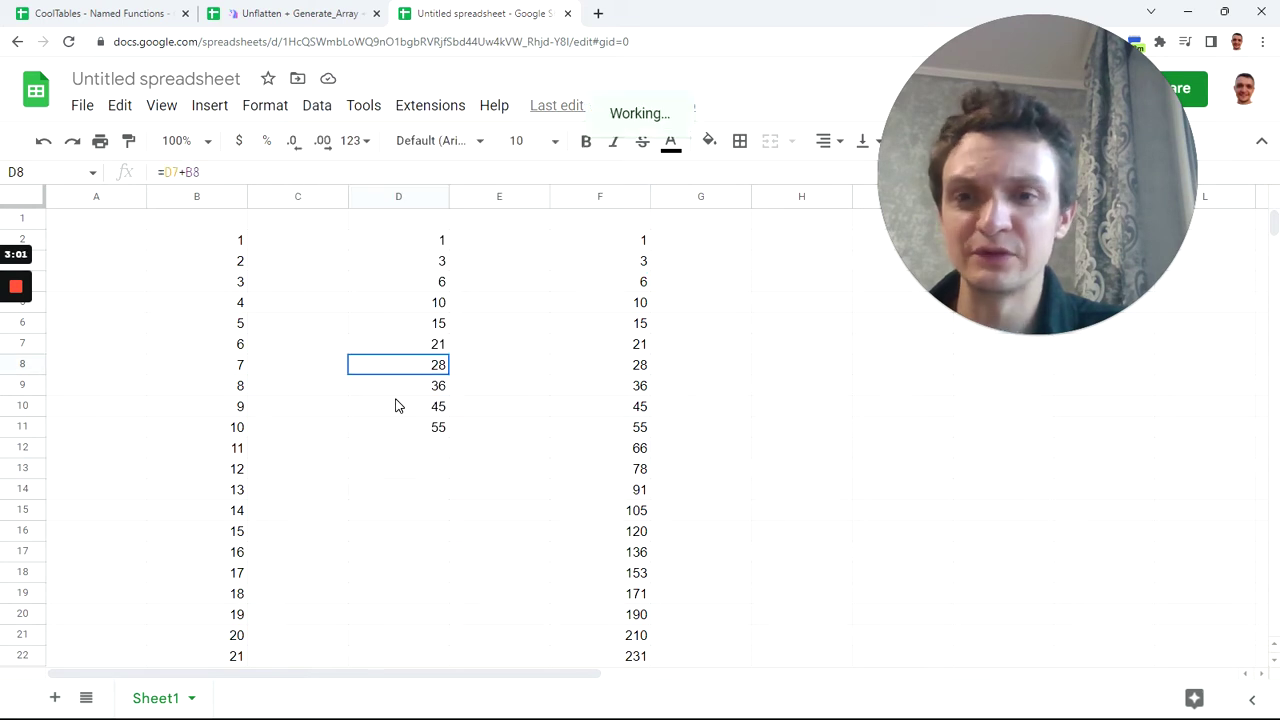
left_click(316, 110)
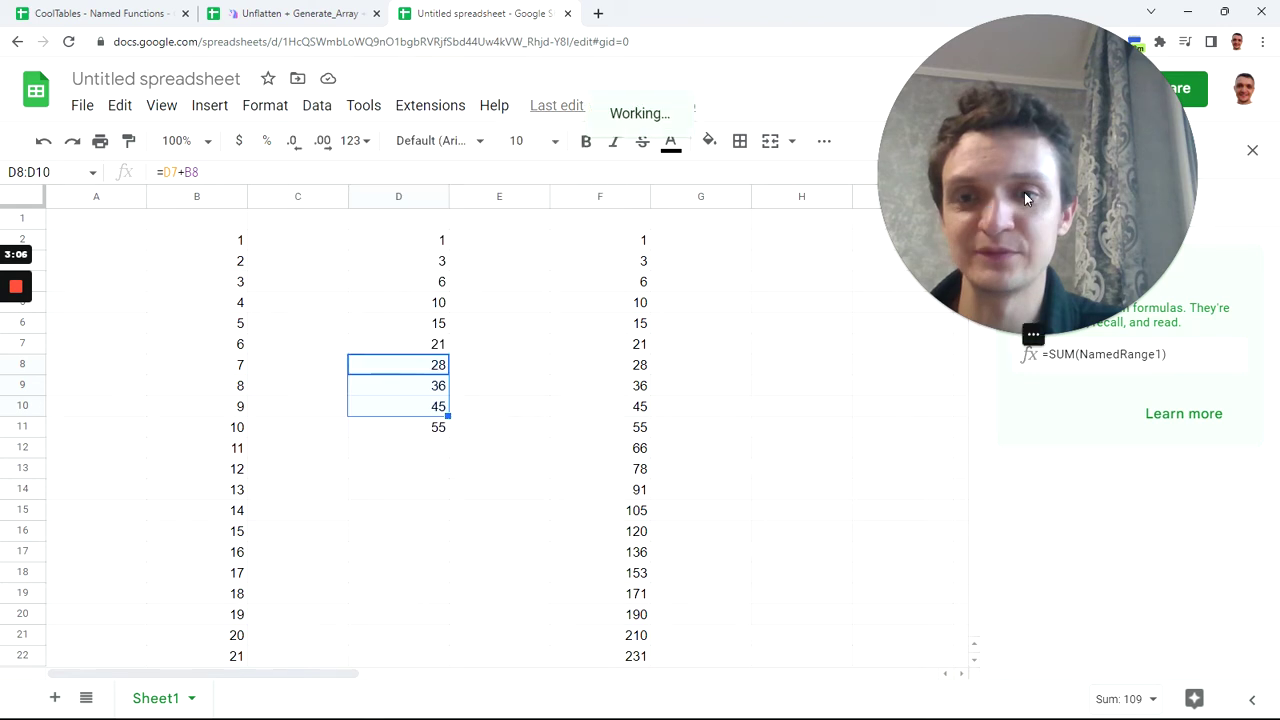
left_click_drag(989, 230, 807, 368)
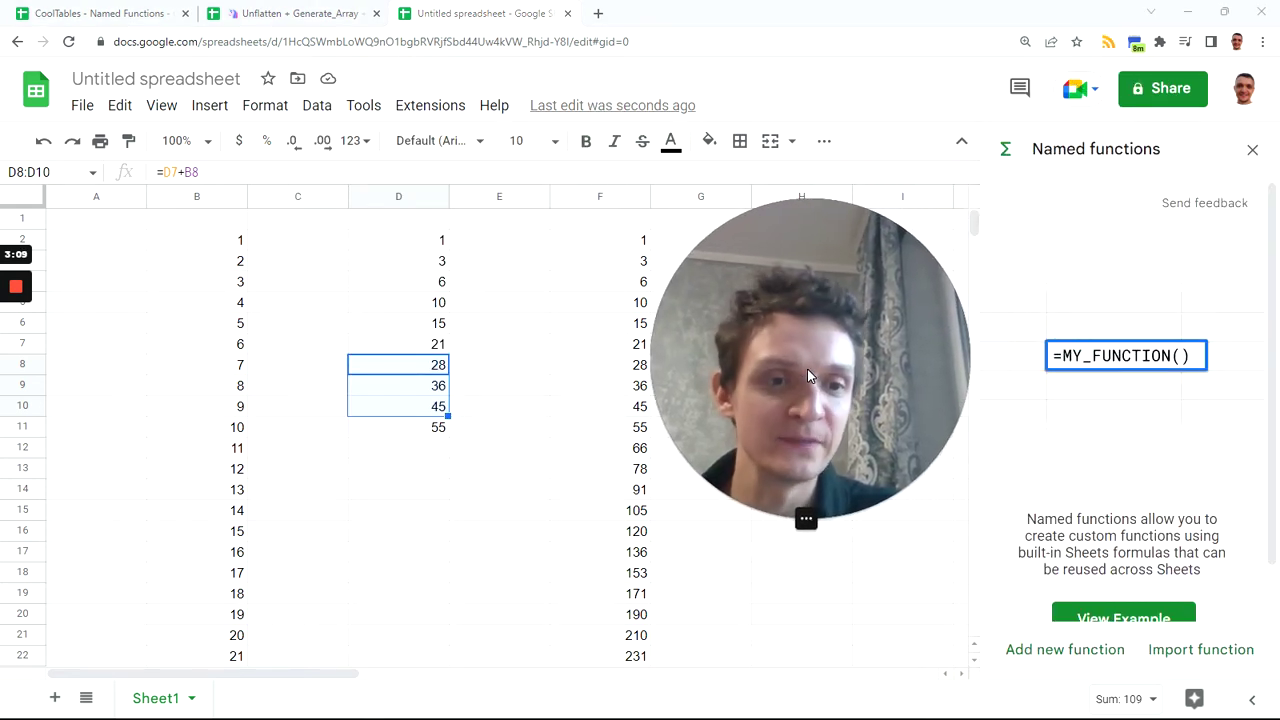
Paste the SCAN formula as a new named function and replace B2:B with the placeholder data.
left_click(1071, 652)
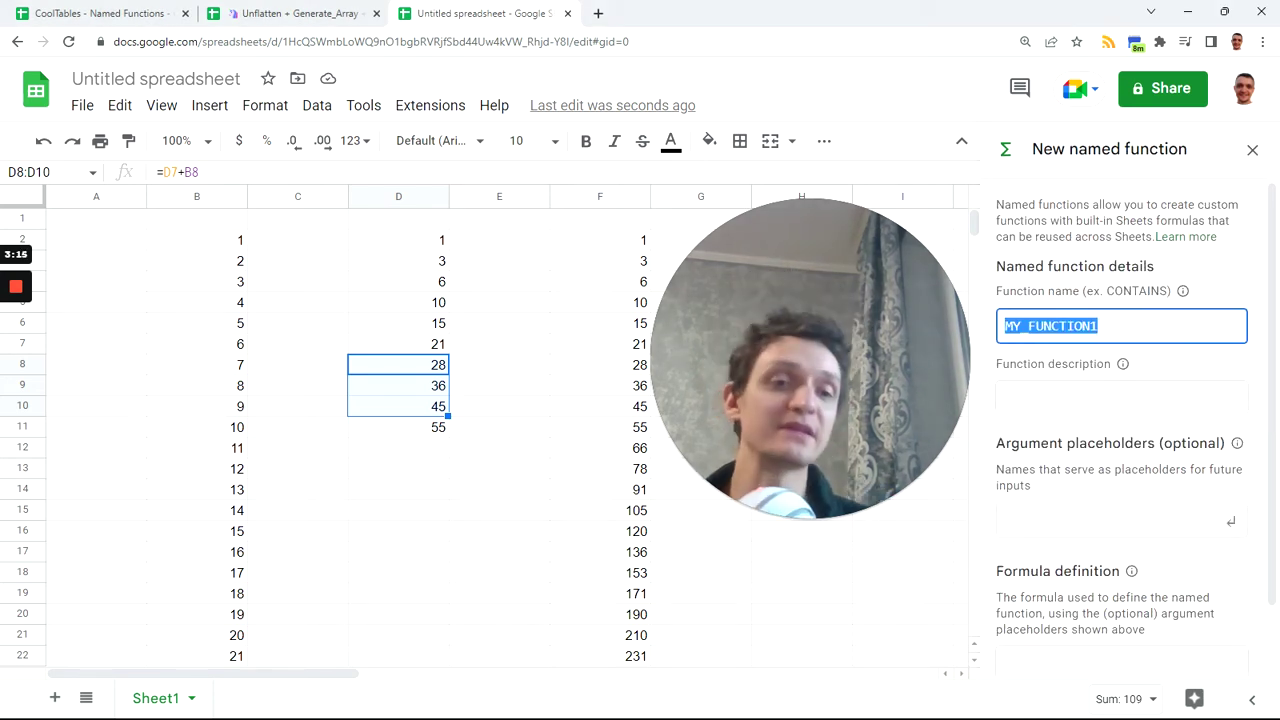
scroll(1093, 542, "down", 1)
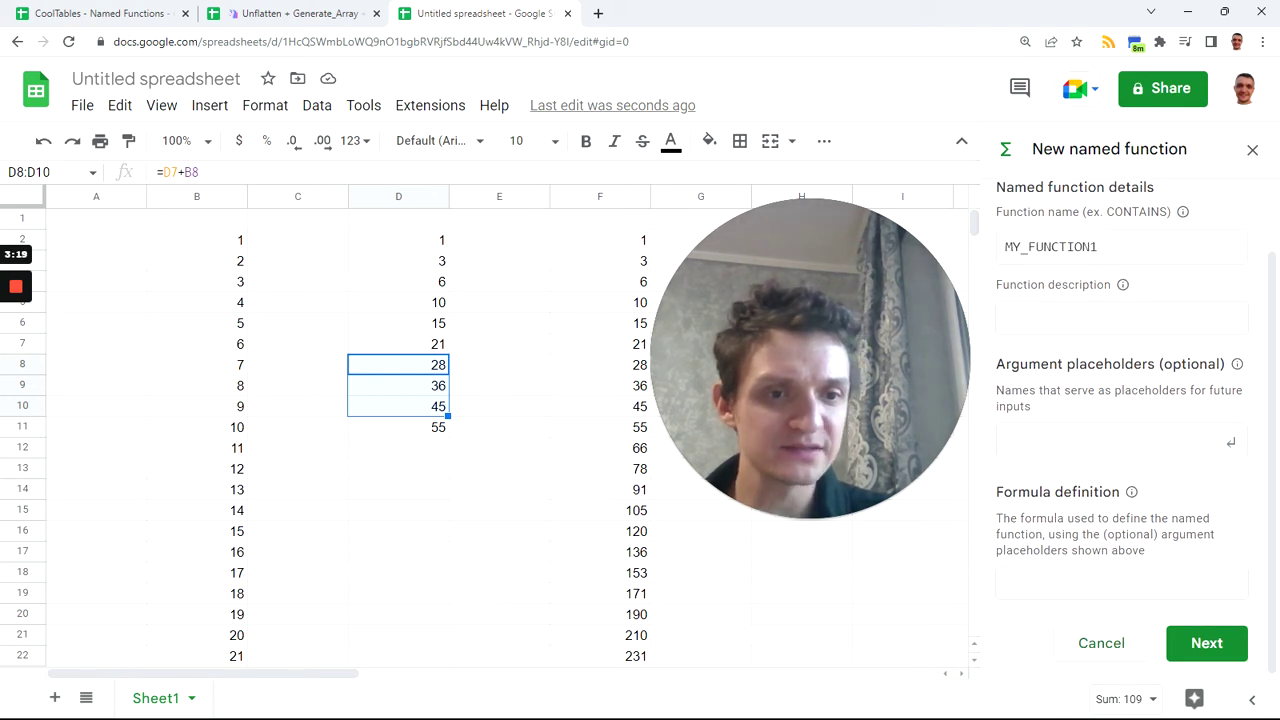
key("ctrl+v")
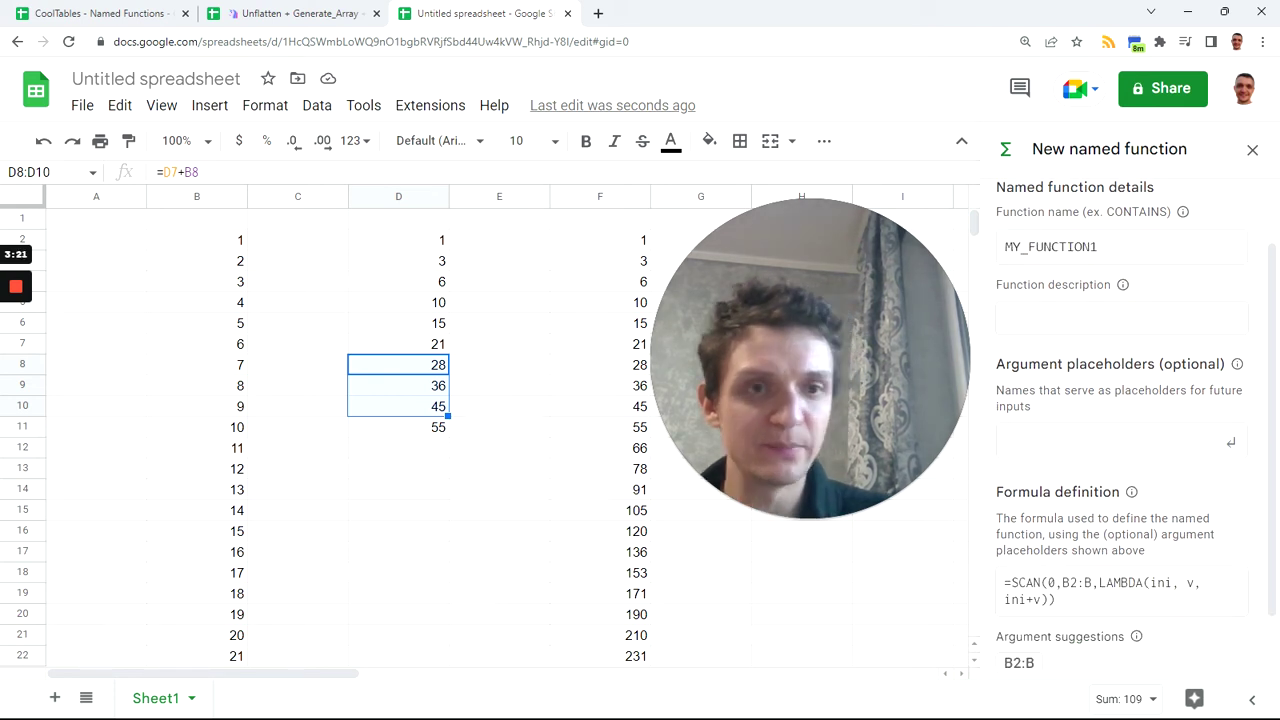
scroll(1080, 634, "down", 1)
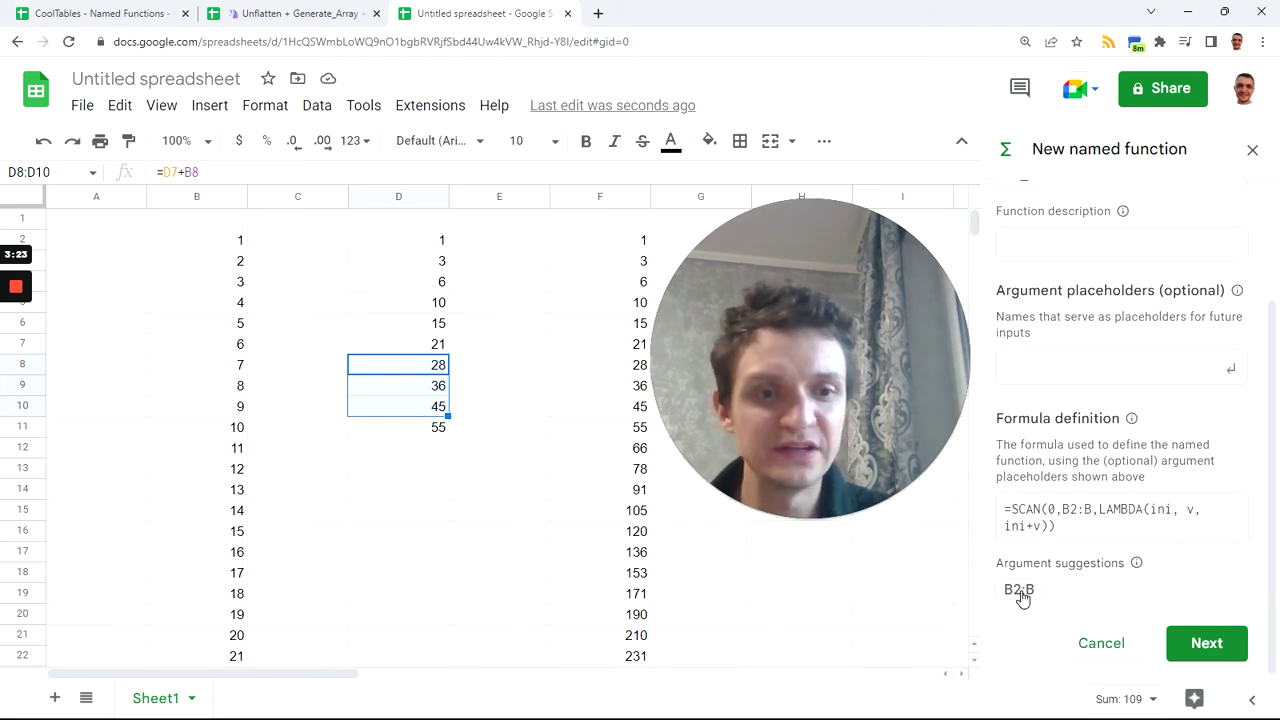
left_click(1022, 592)
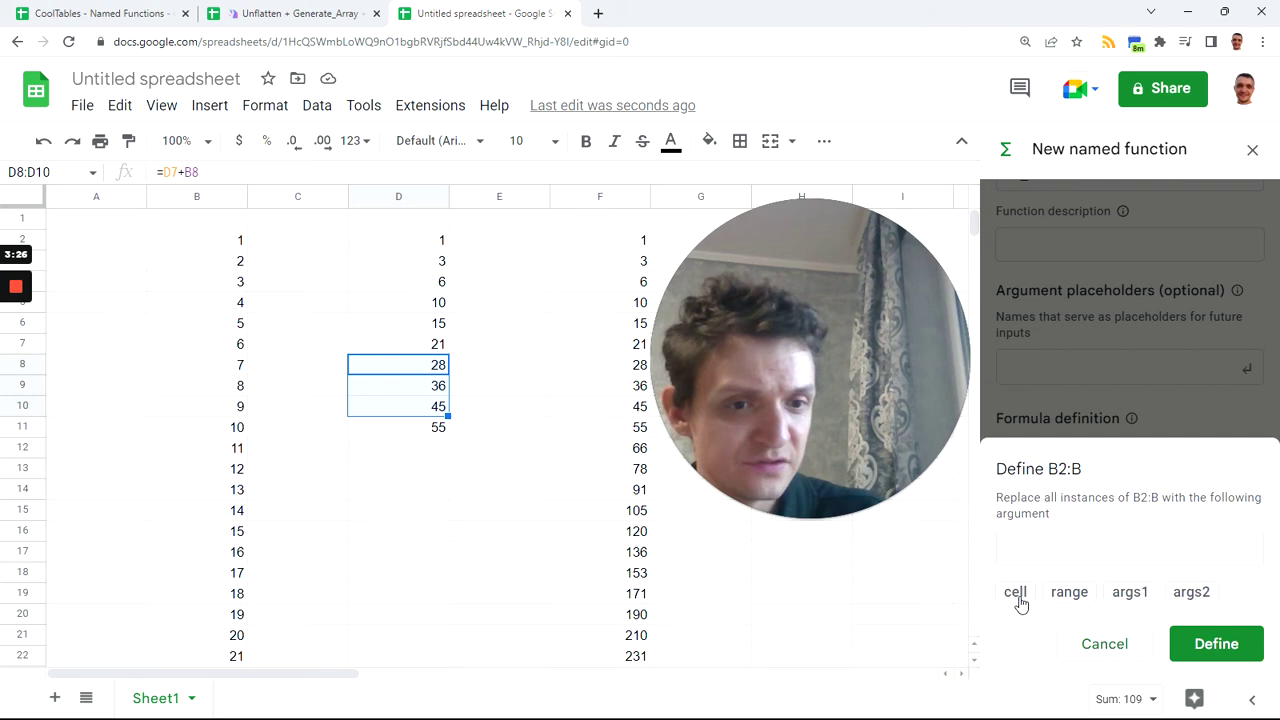
type("d")
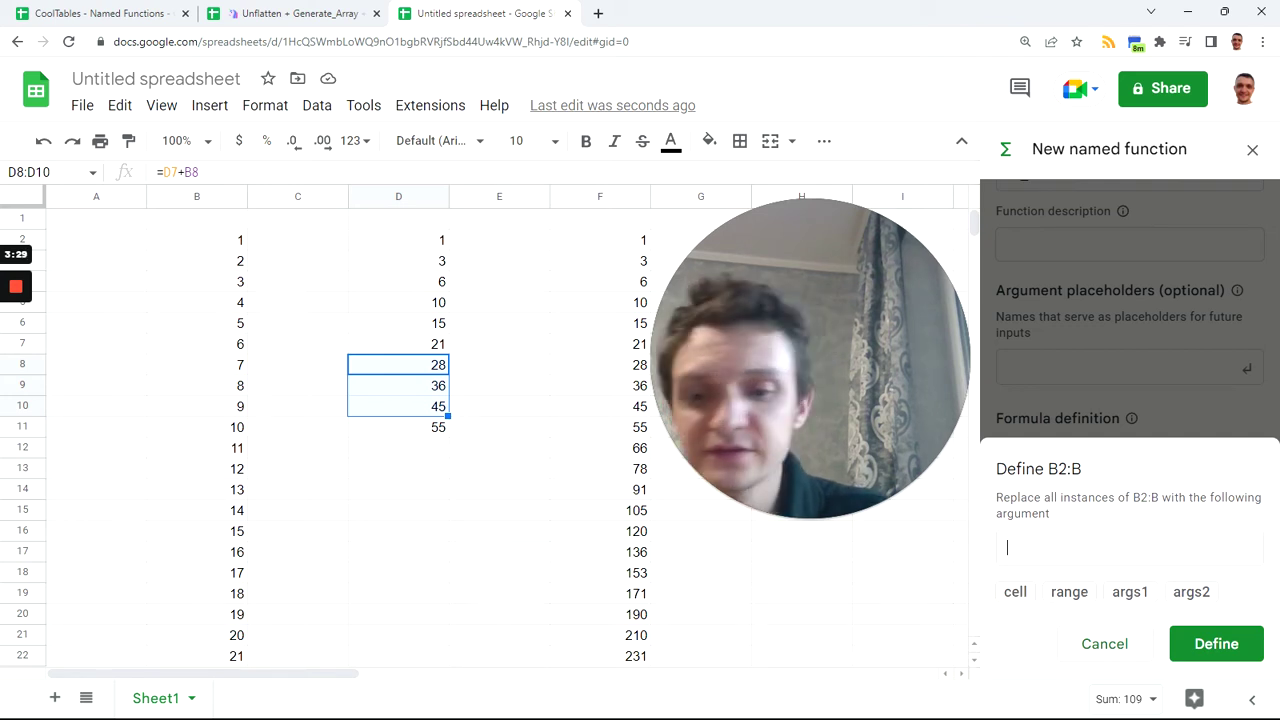
type("ata")
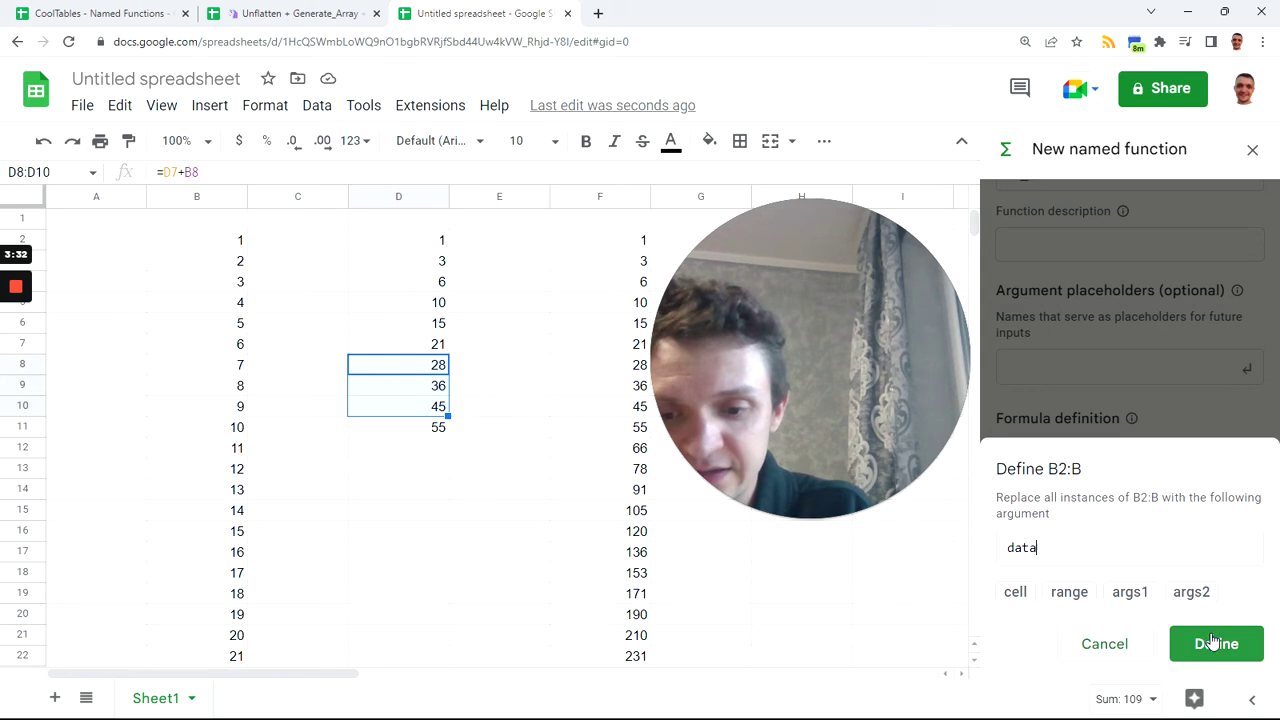
left_click(1213, 641)
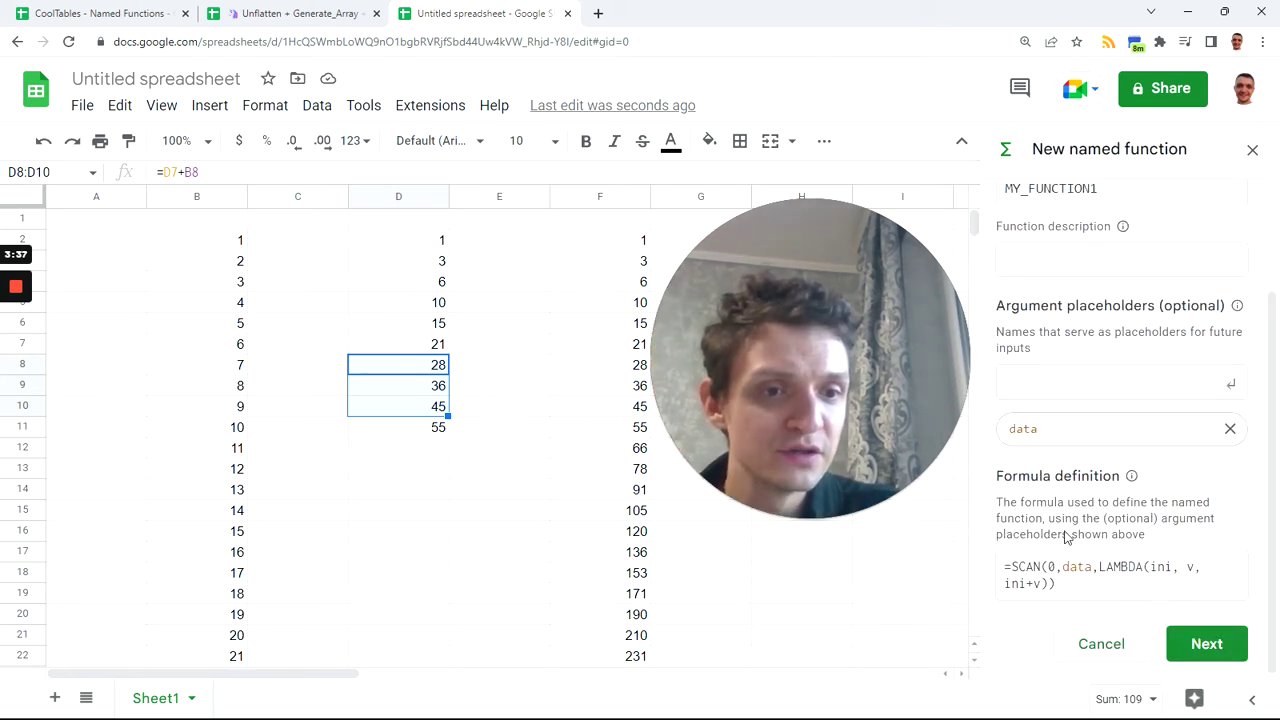
scroll(1056, 368, "up", 3)
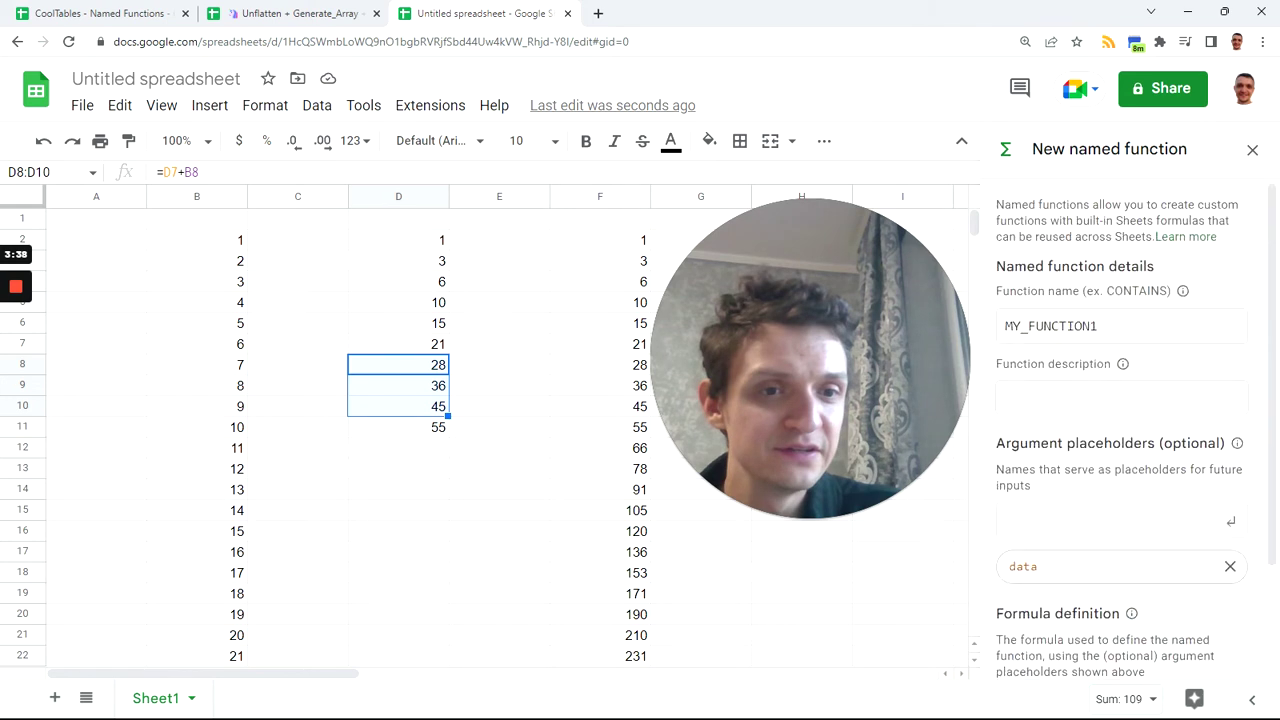
Rename the function to CUM, leave argument description and example blank, and create it.
left_click(1050, 326)
type("C")
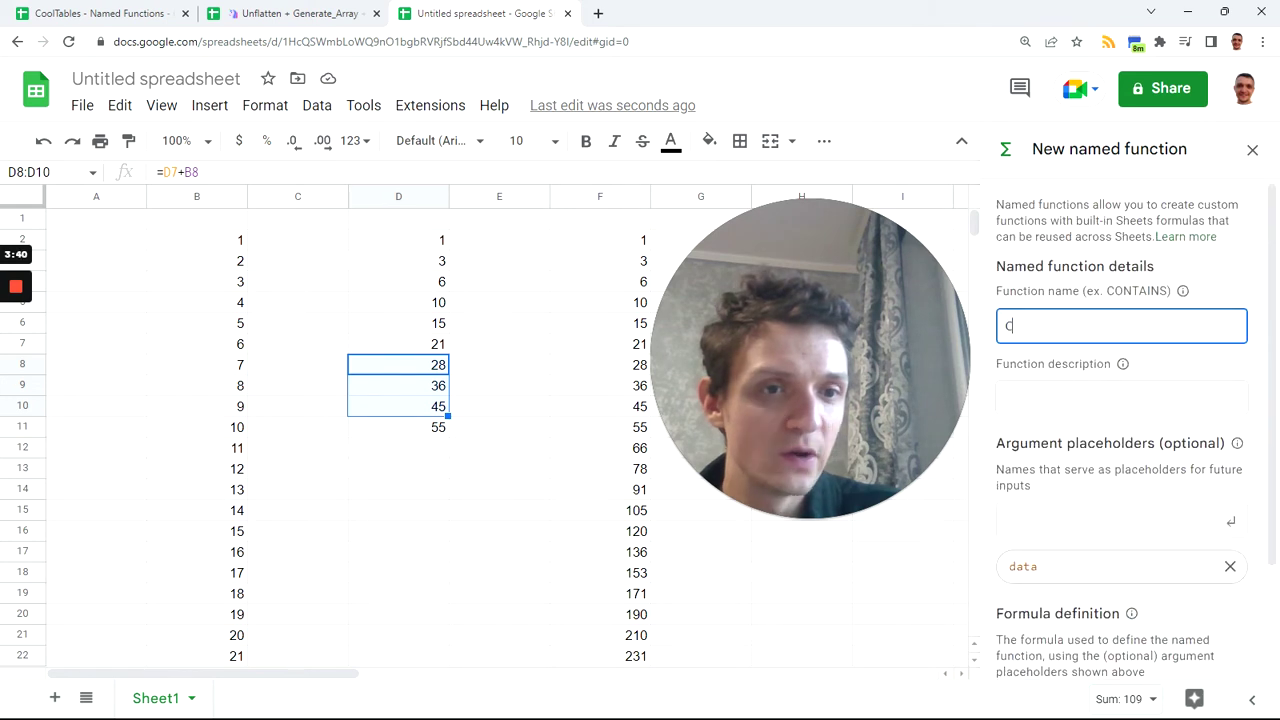
type("U")
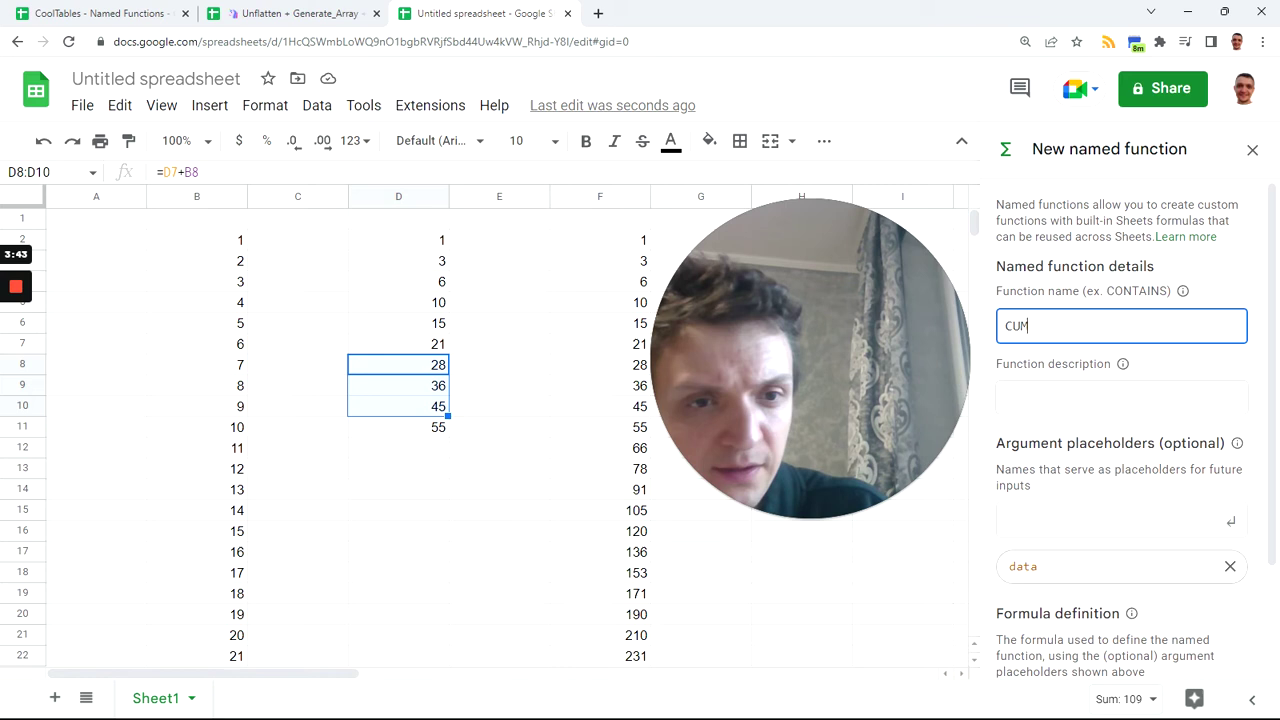
type("M")
scroll(1088, 375, "down", 1)
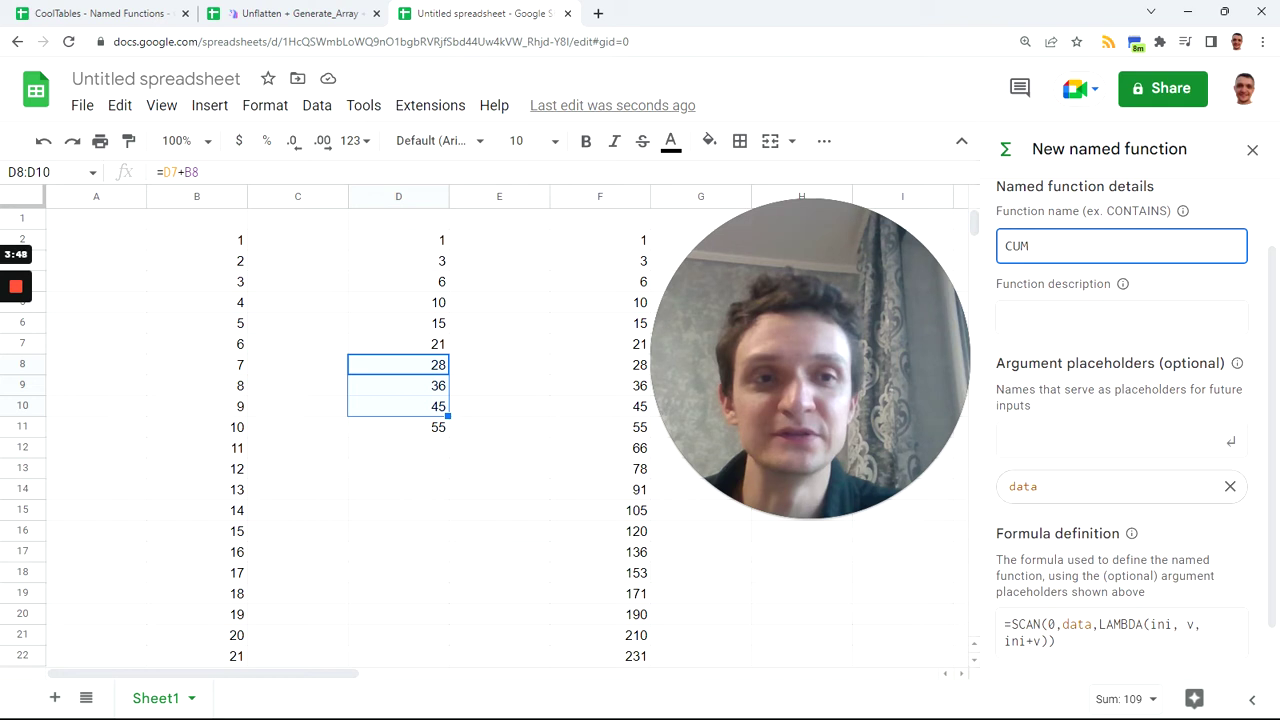
left_click(1028, 318)
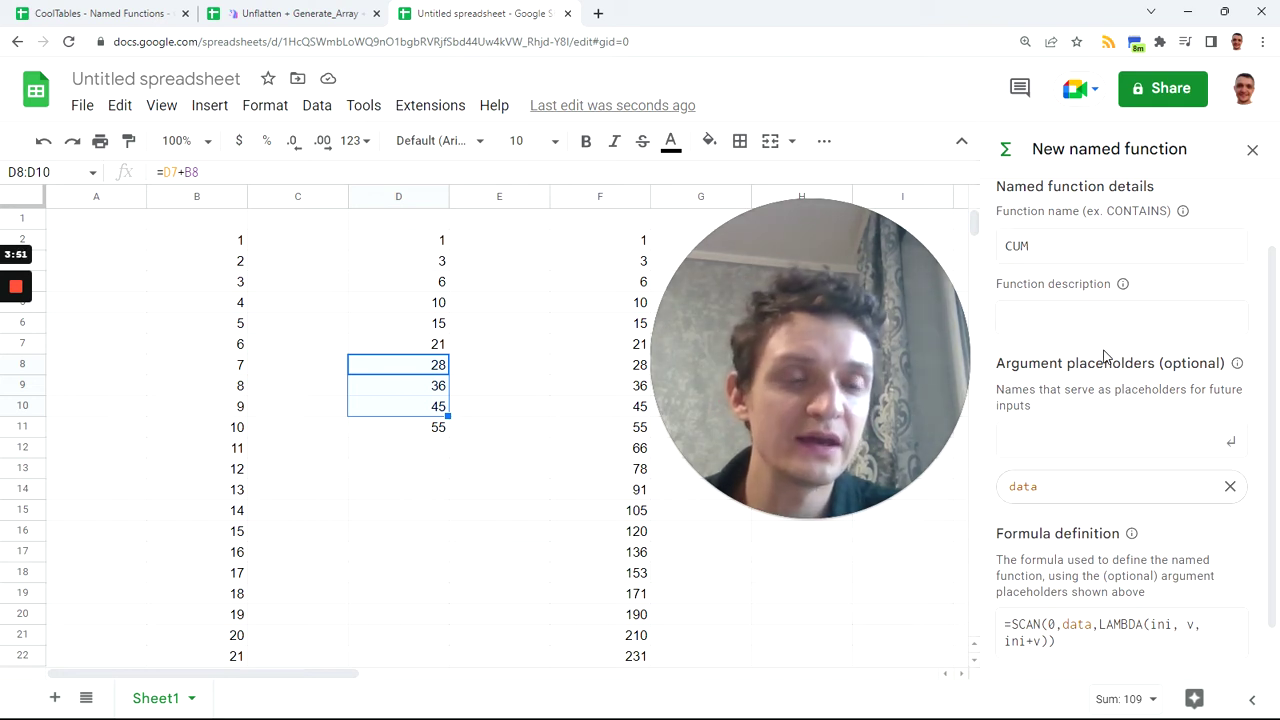
scroll(1220, 655, "down", 2)
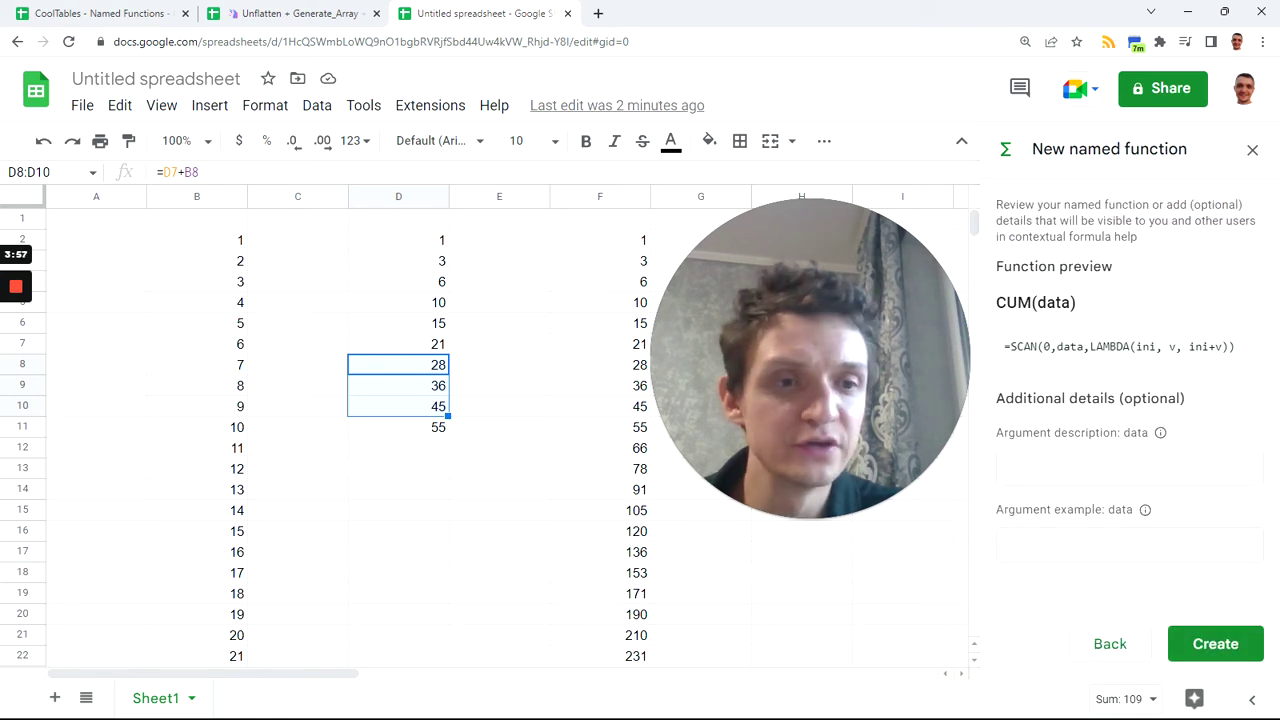
left_click(1129, 467)
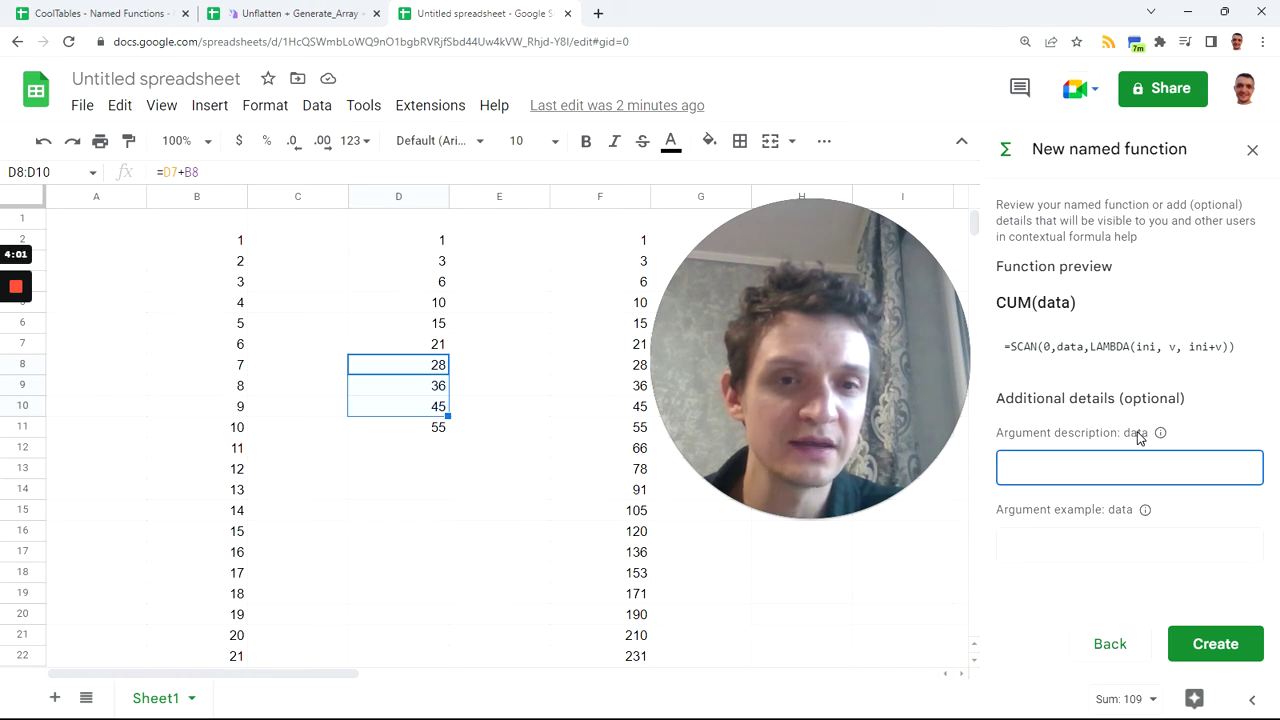
left_click(1129, 545)
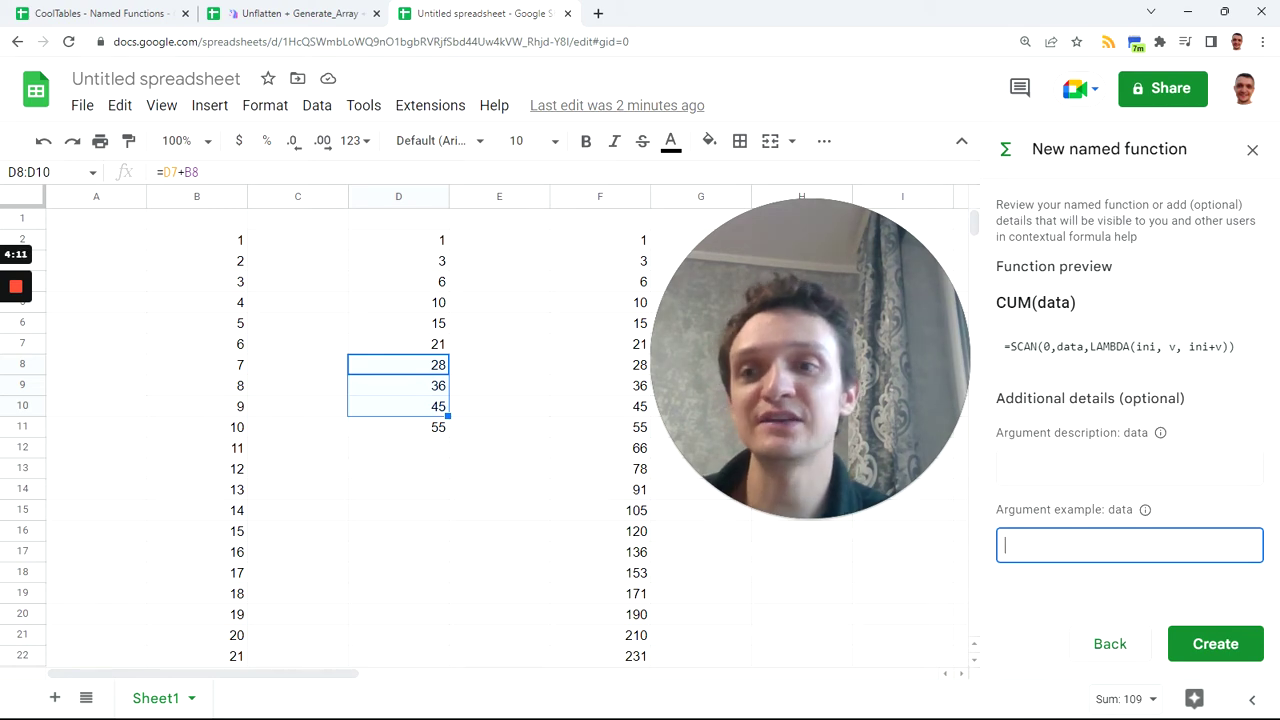
left_click(1216, 644)
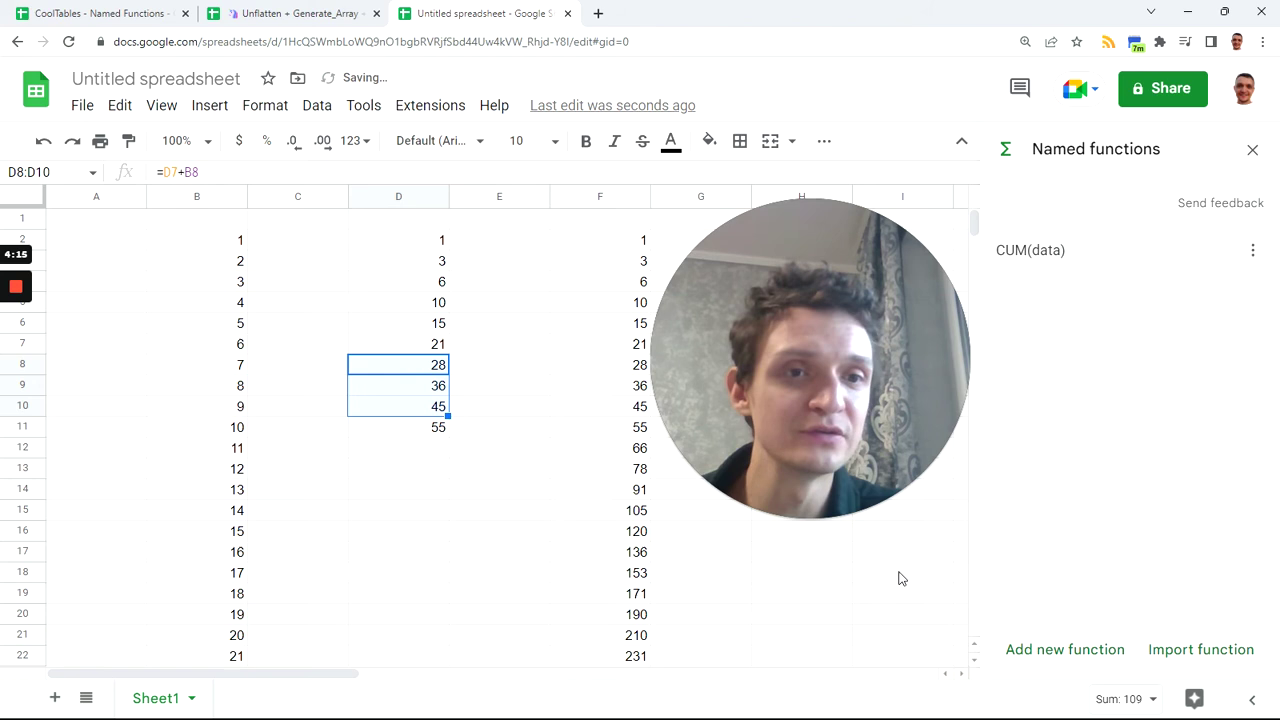
Enter =CUM(B2:B) in H2 and check its totals 1, 3, 6… match column F.
left_click_drag(742, 428, 427, 455)
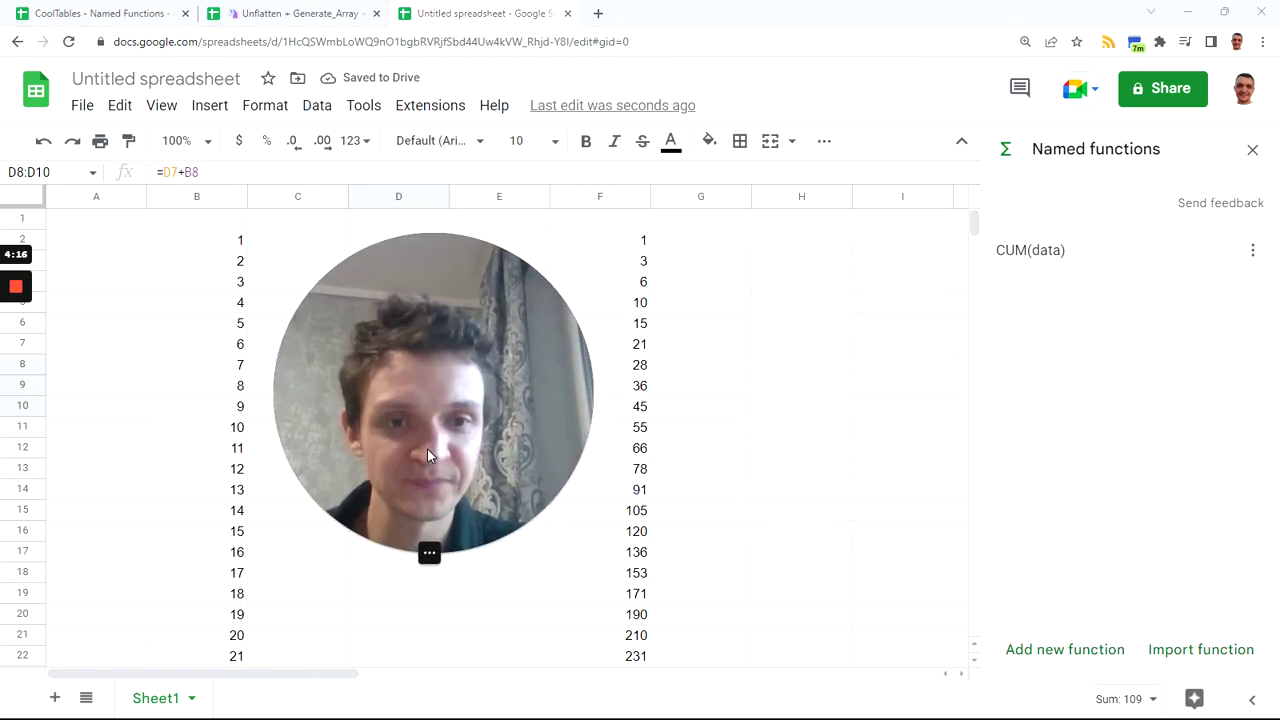
left_click(796, 250)
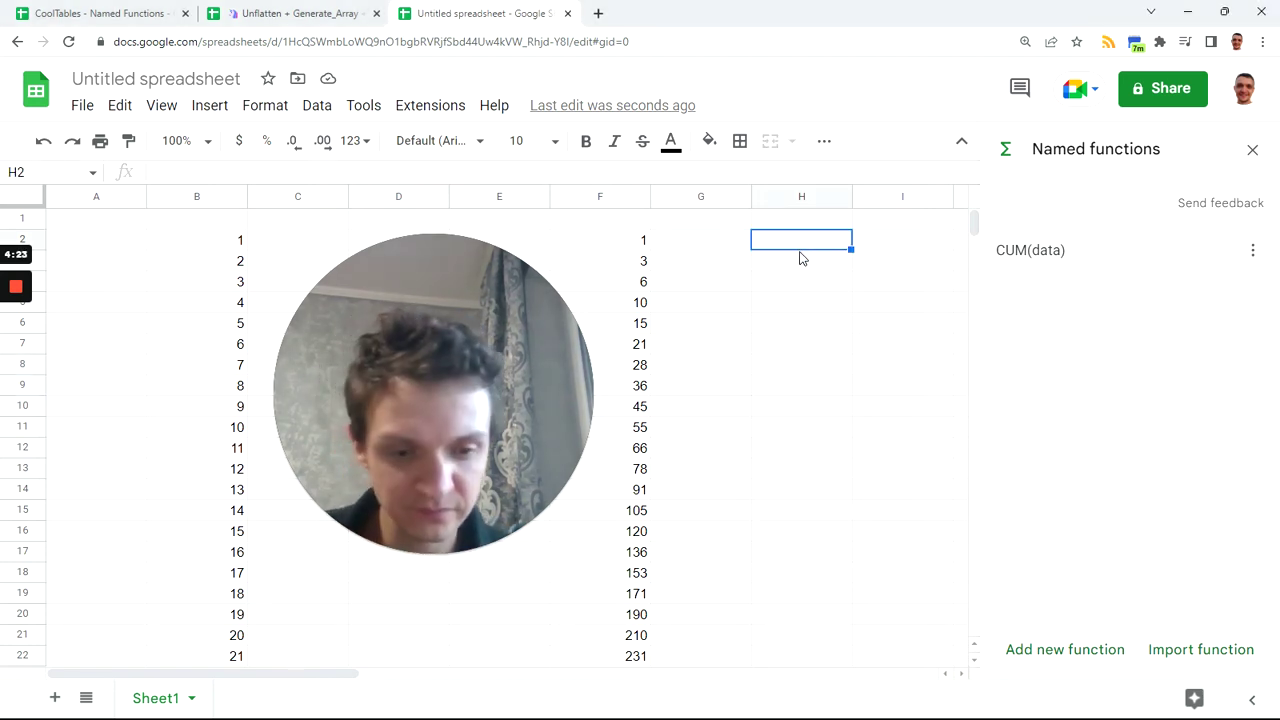
type("=")
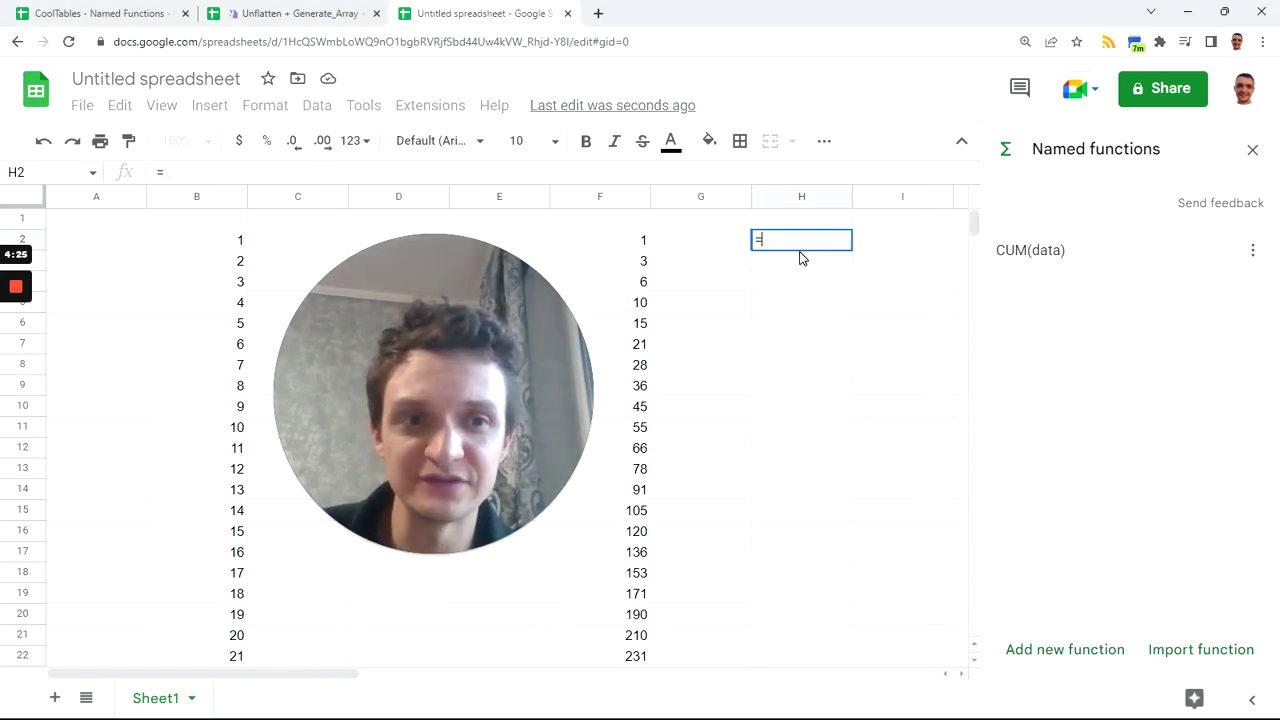
type("cu")
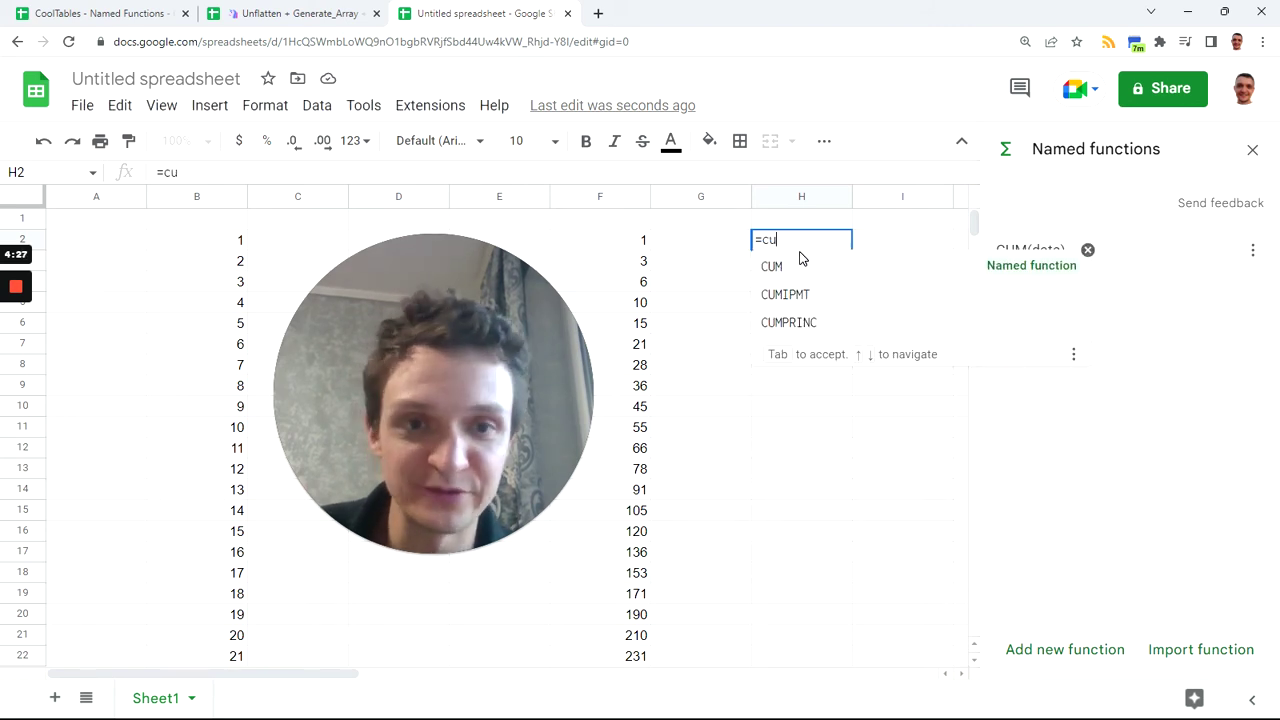
key("Tab")
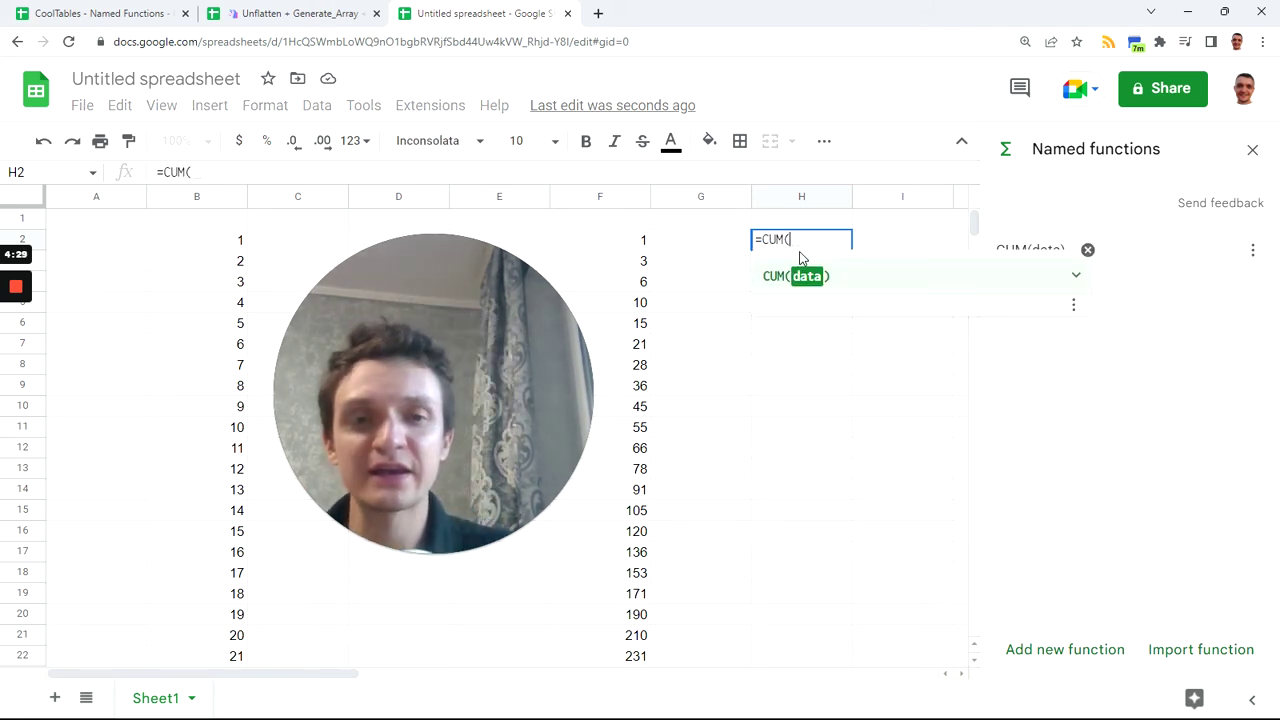
left_click_drag(214, 243, 222, 300)
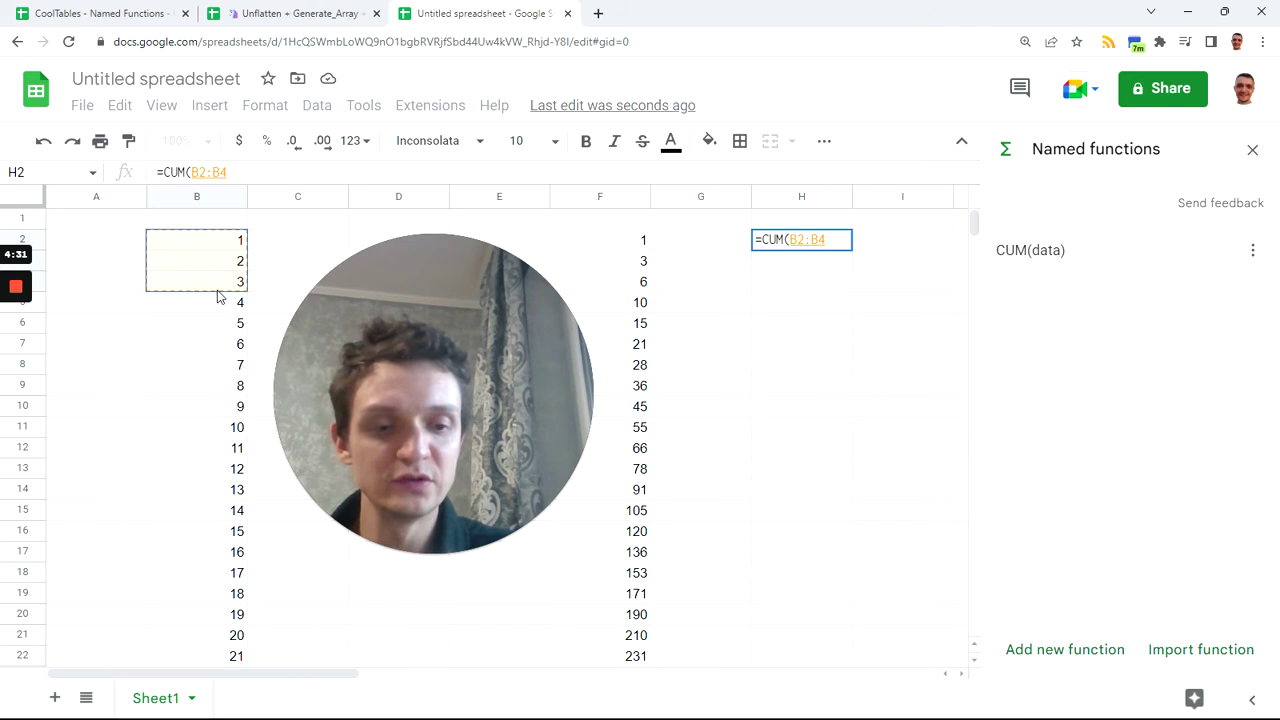
key("BackSpace")
key("Return")
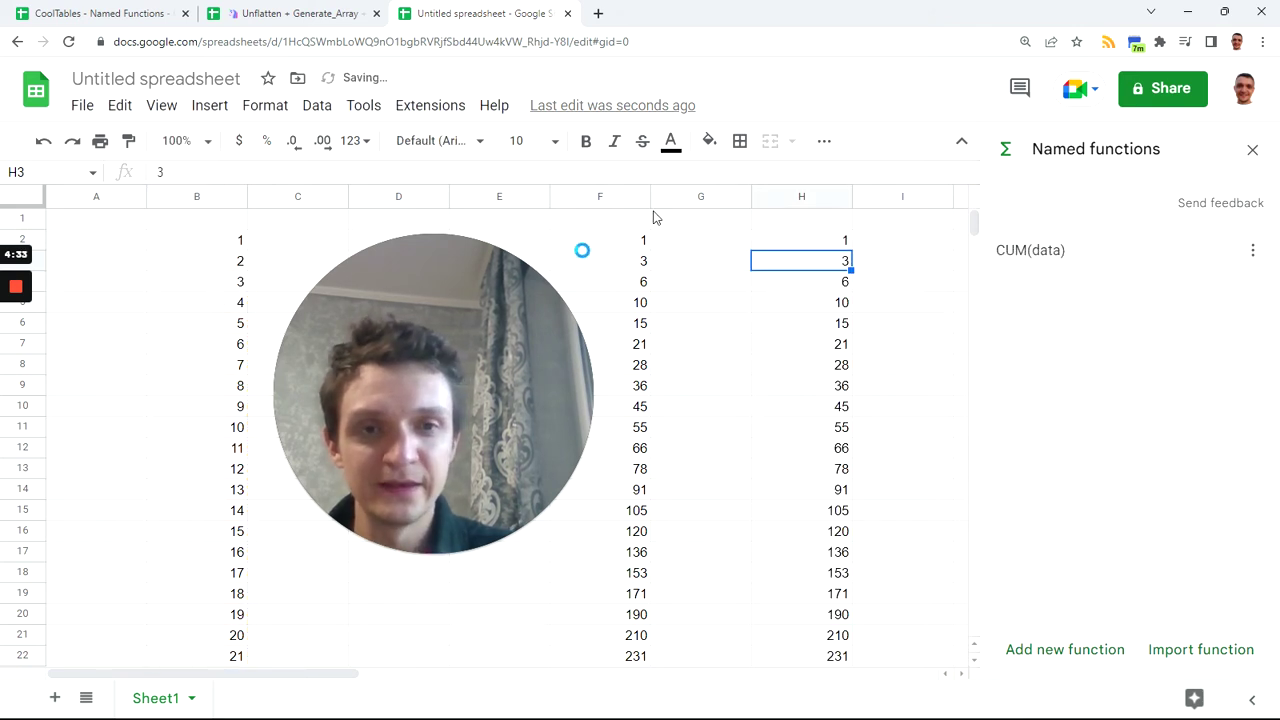
left_click(789, 247)
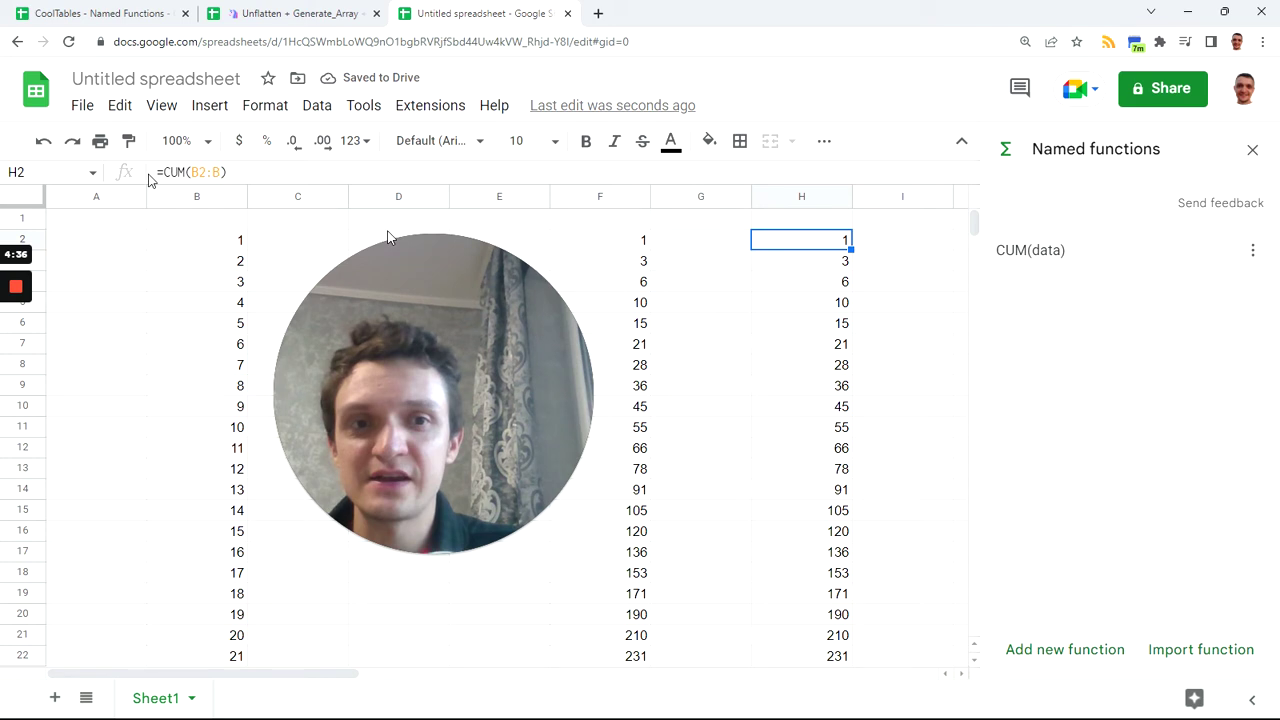
left_click_drag(472, 377, 457, 490)
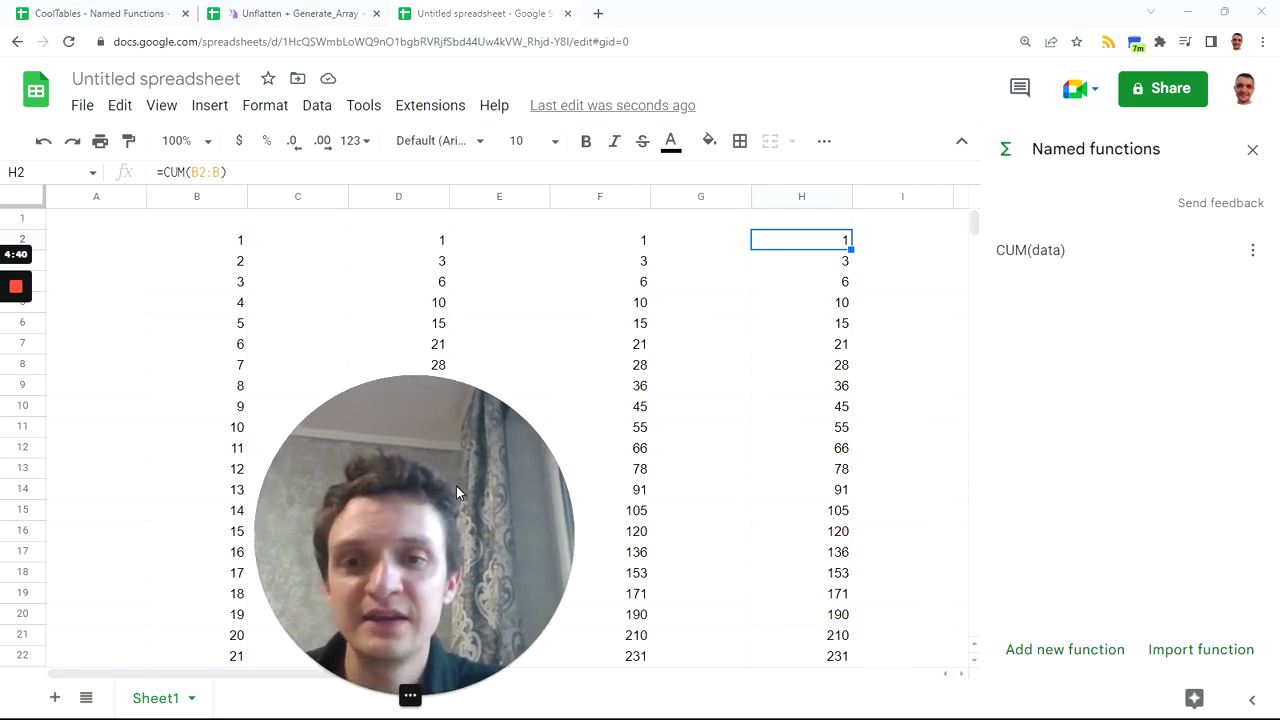
left_click(610, 242)
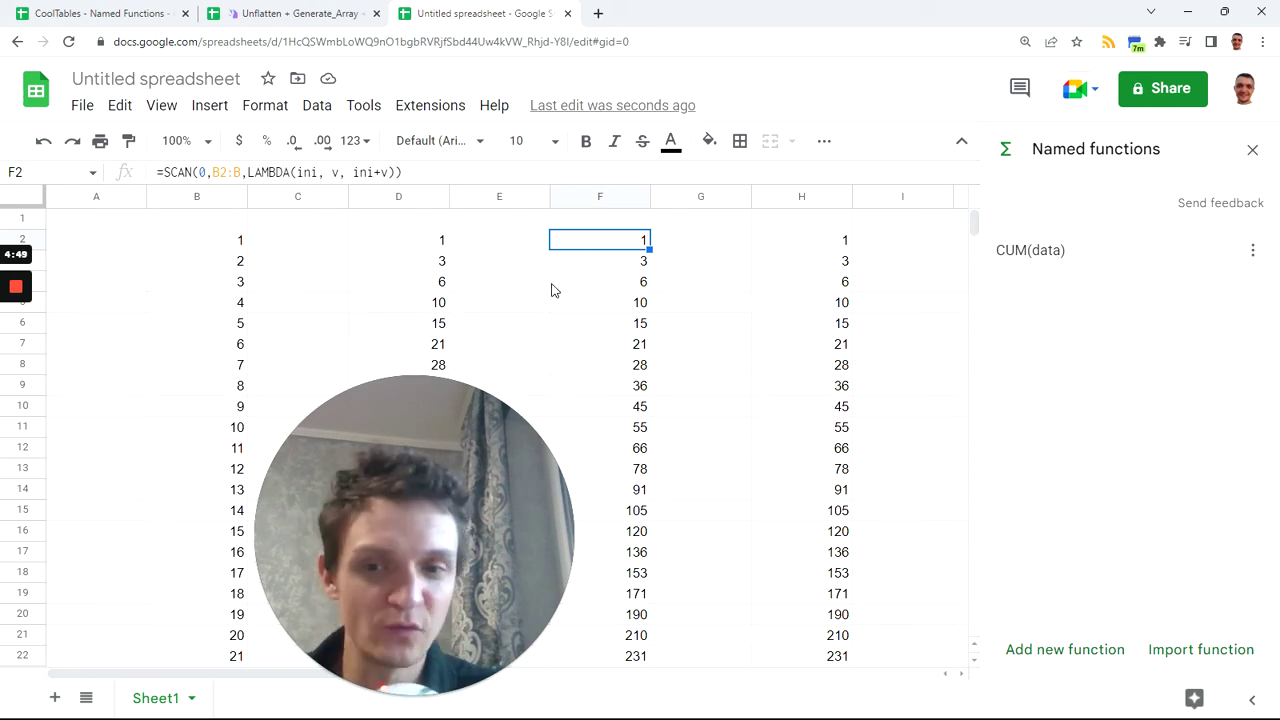
left_click(817, 249)
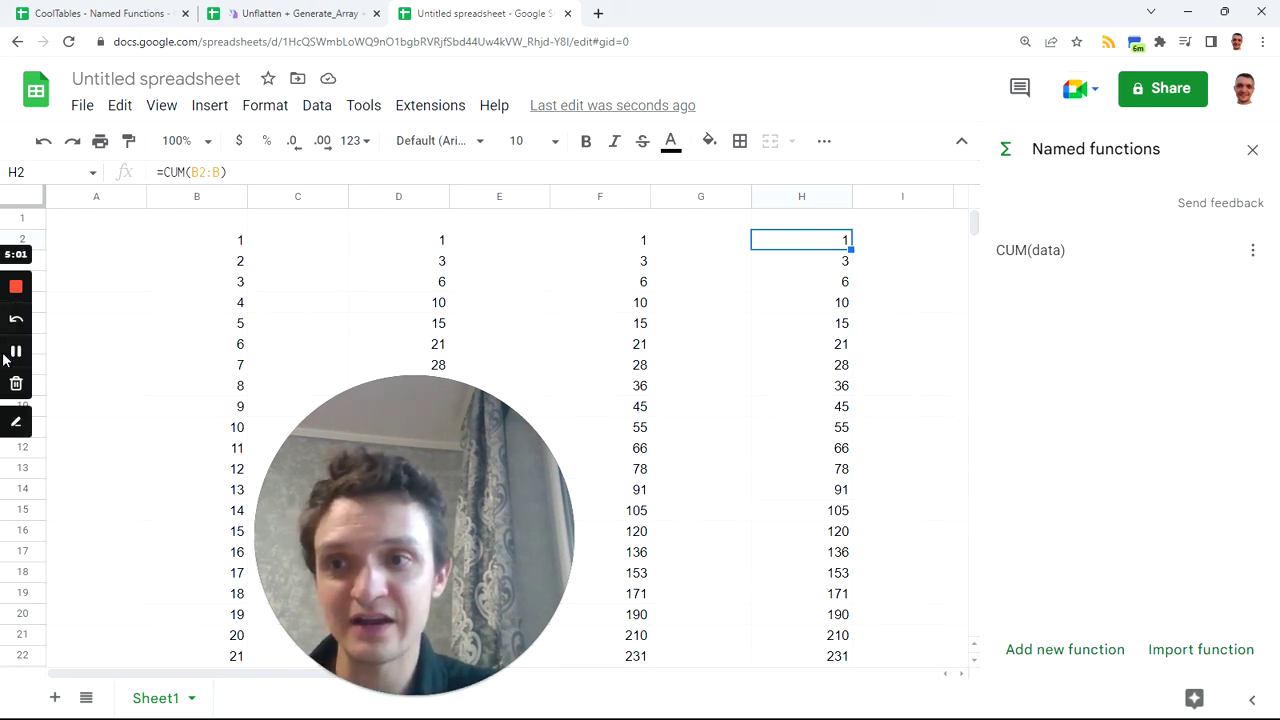
Switch to the cooltables.online formulas page and browse Fill_Down, Extract_Columns and Generante_CellRows.
left_click(13, 356)
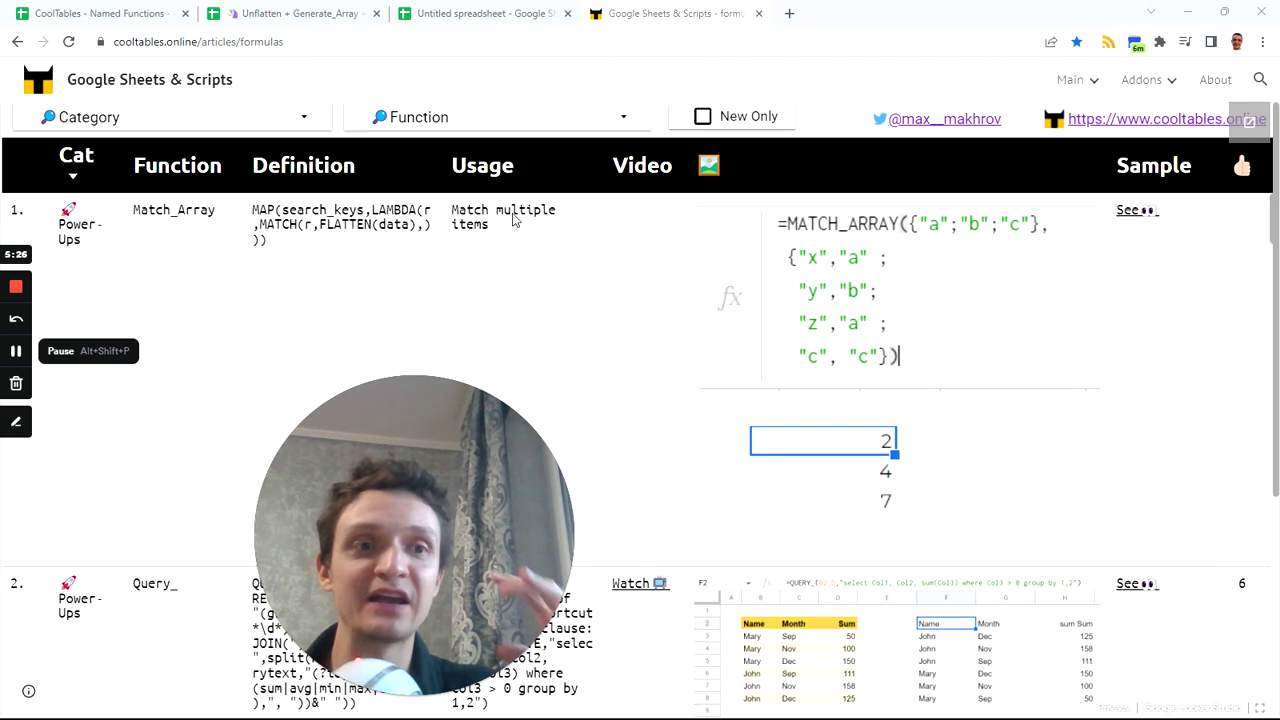
left_click(703, 122)
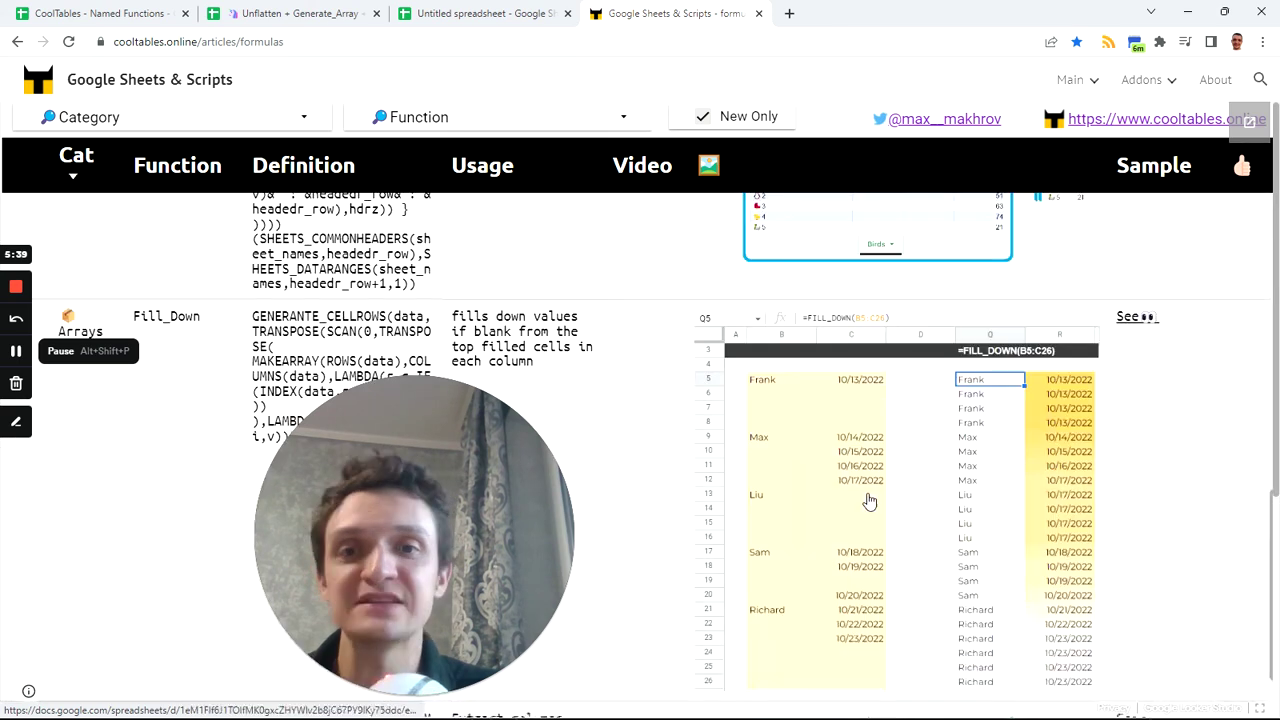
scroll(869, 498, "down", 4)
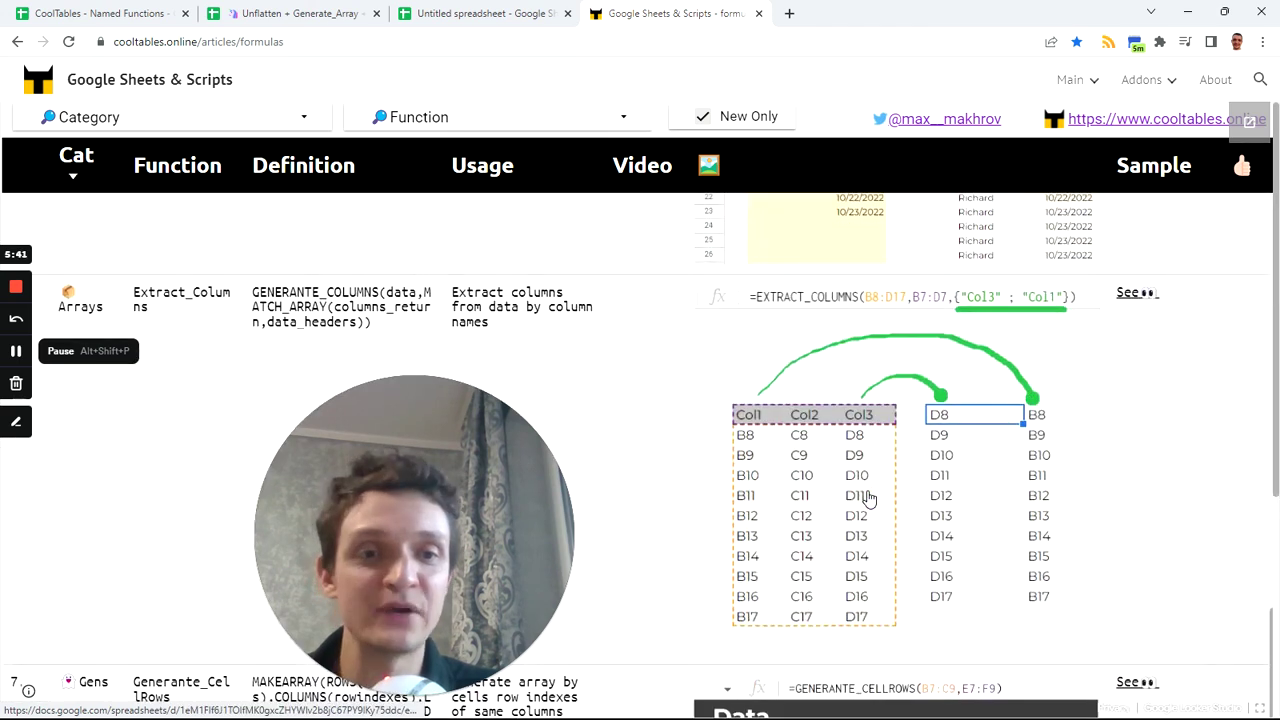
scroll(869, 498, "down", 3)
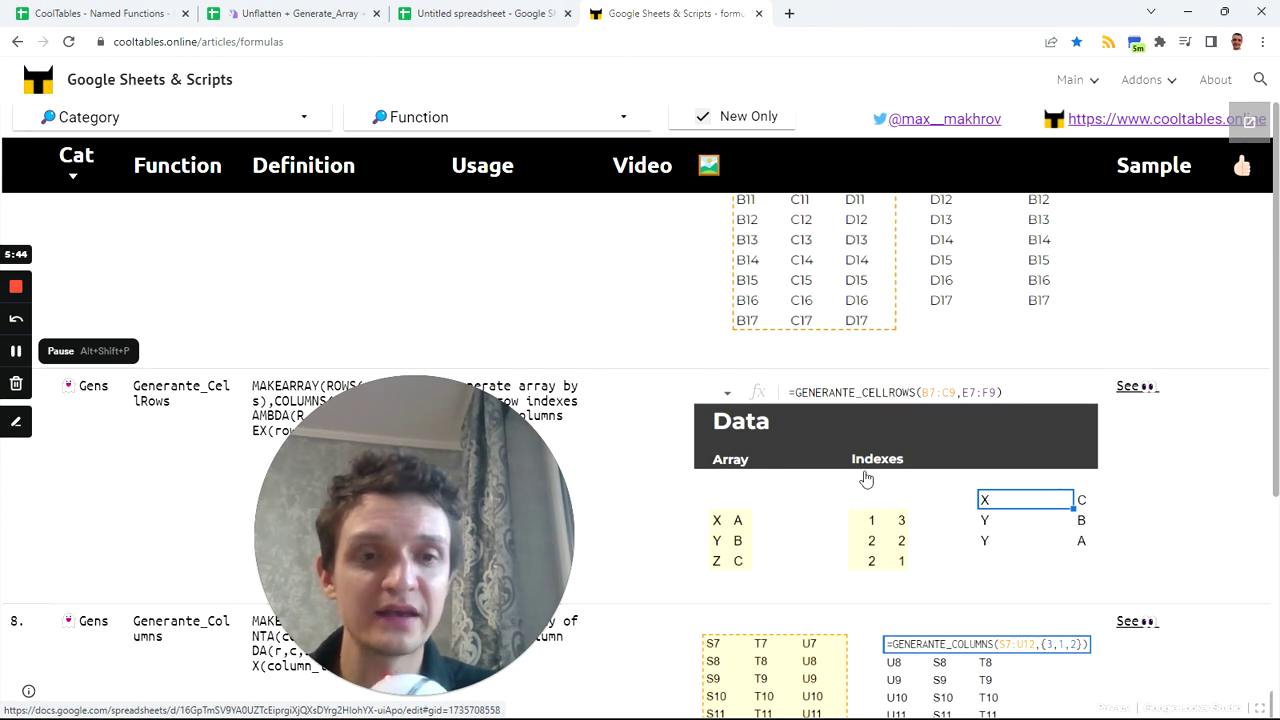
scroll(869, 476, "up", 10)
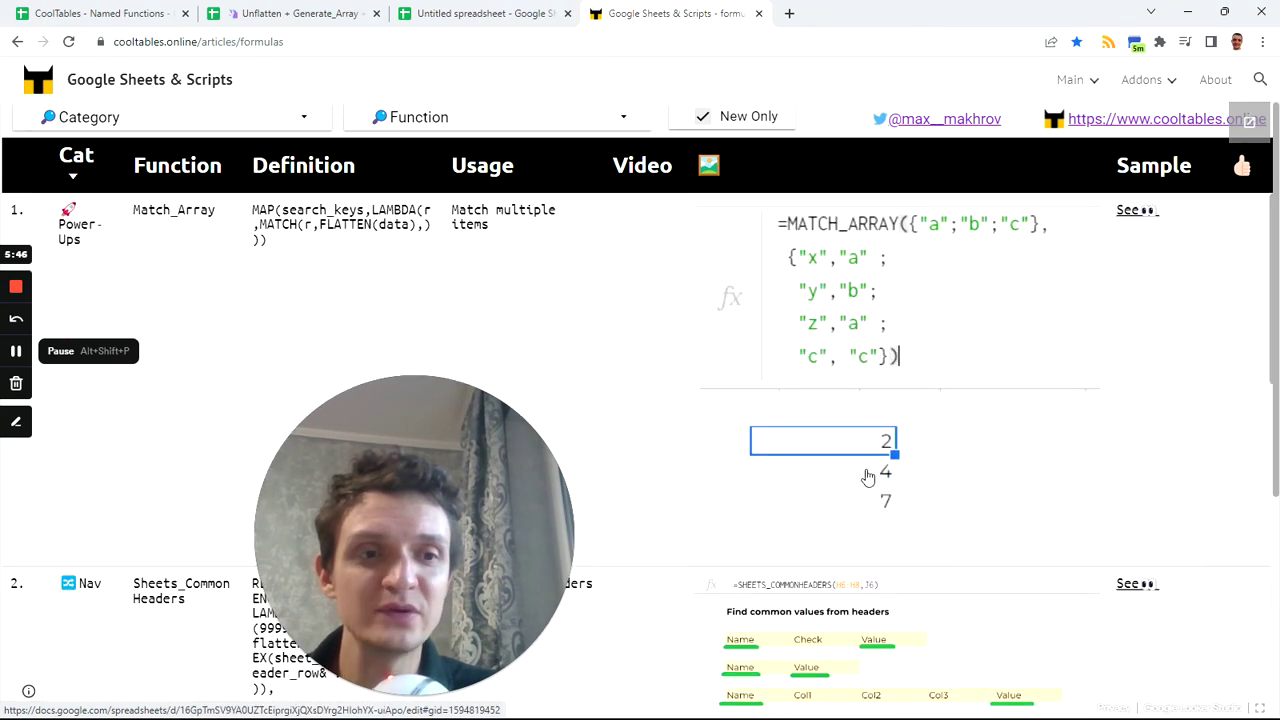